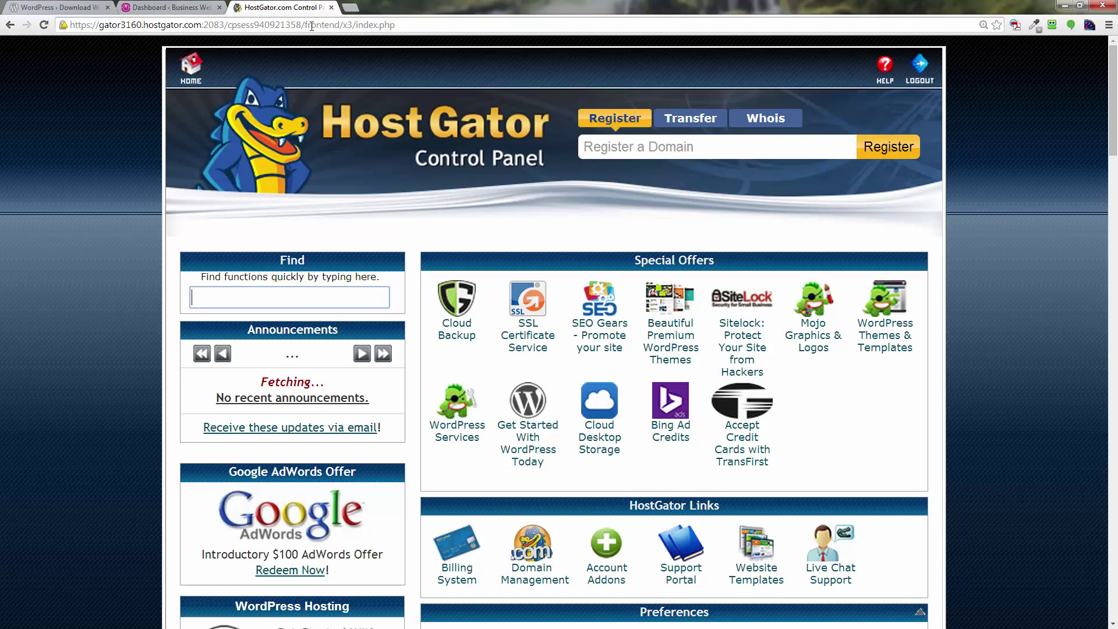
Log out of cPanel and sign back in through sandboxwp.com/cpanel.
click(427, 26)
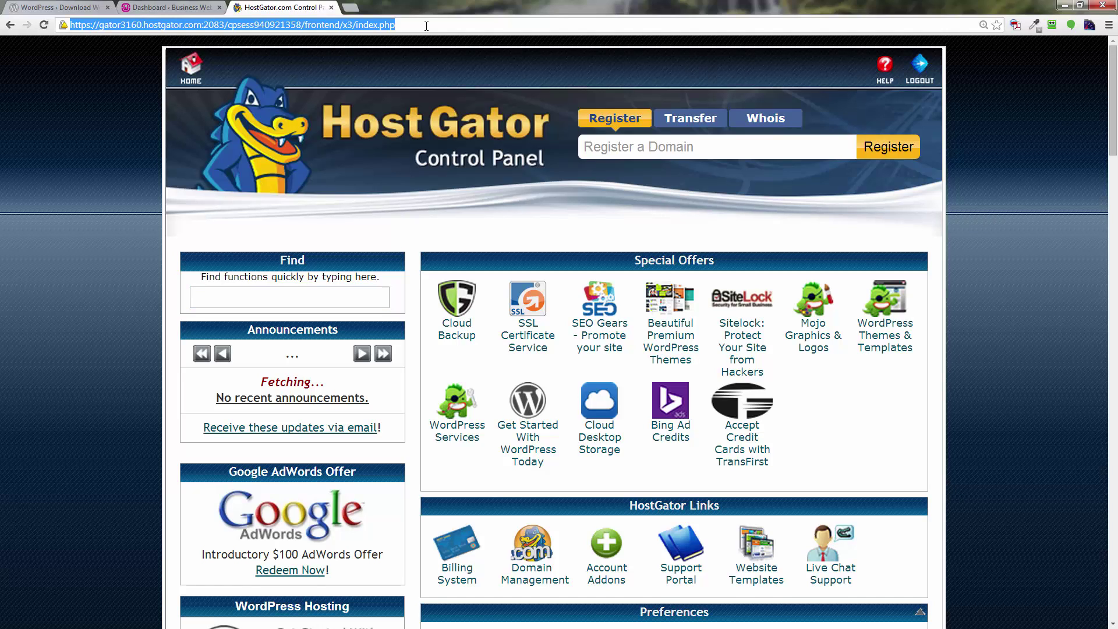
click(921, 73)
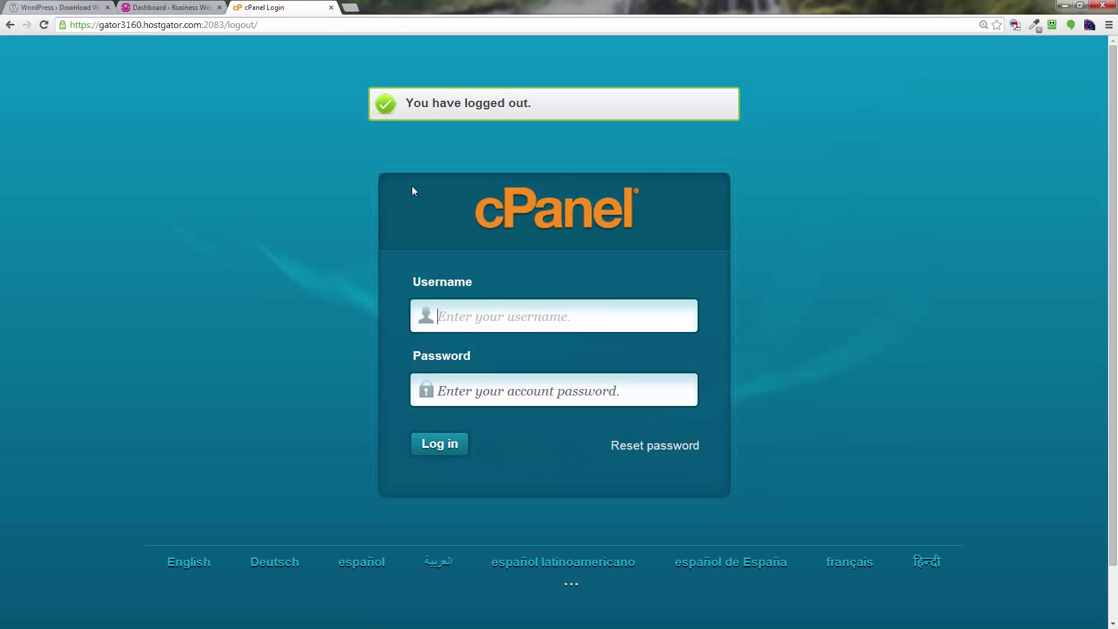
click(268, 30)
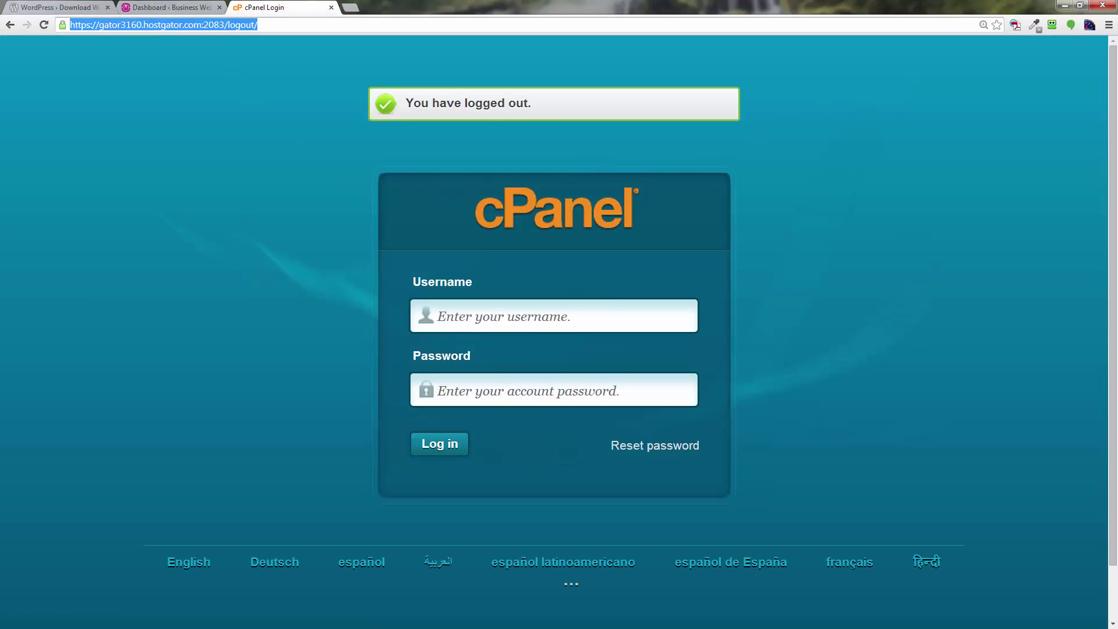
text(sandboxwp.com)
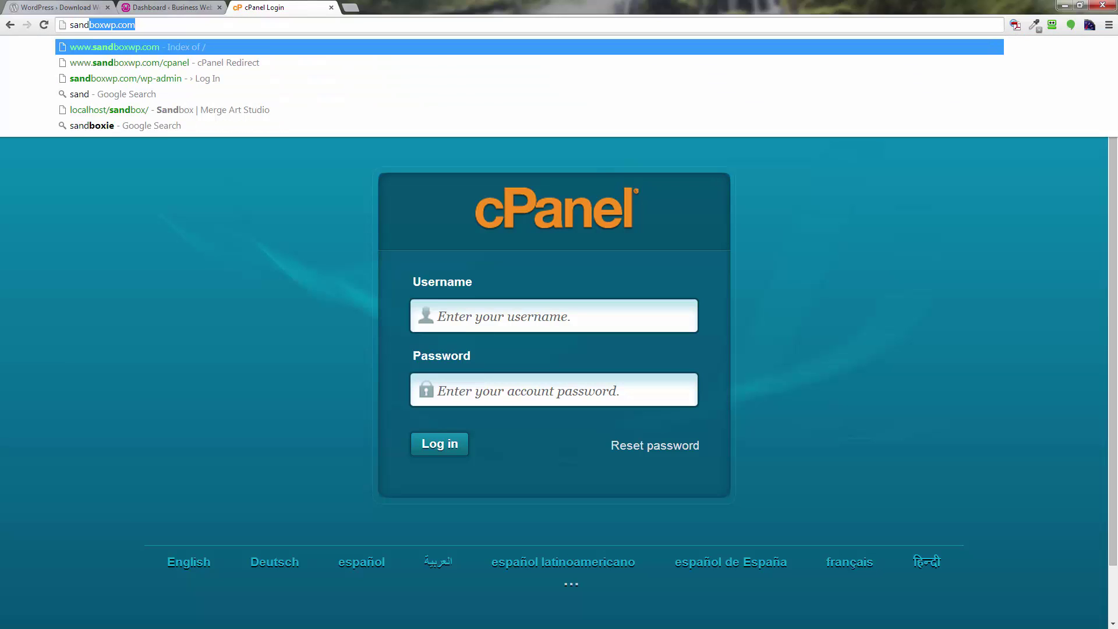
key(End)
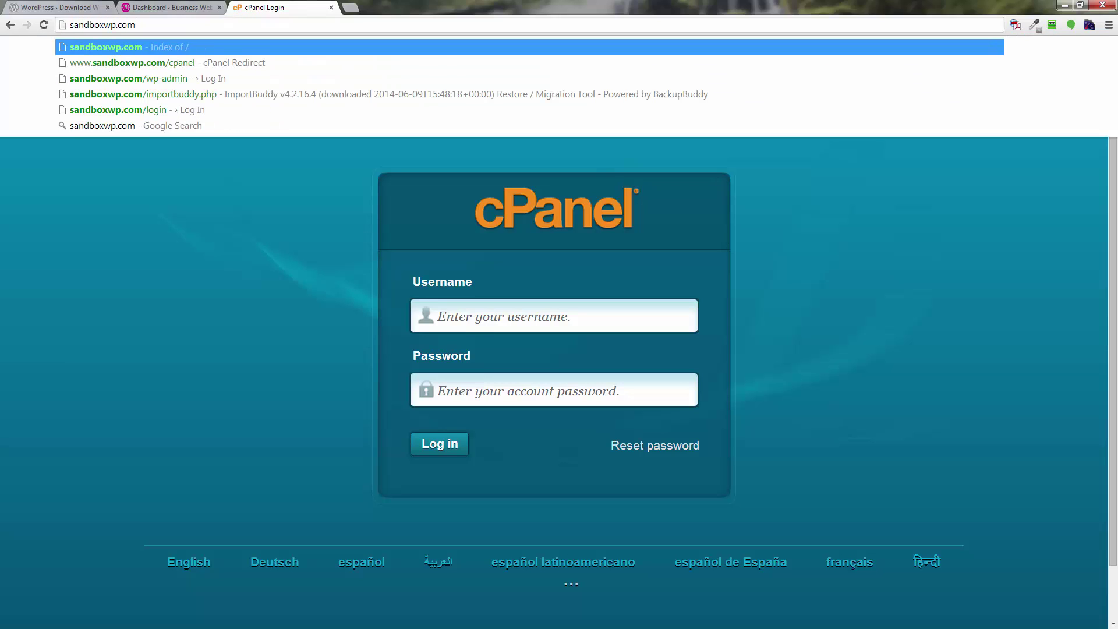
text(/c)
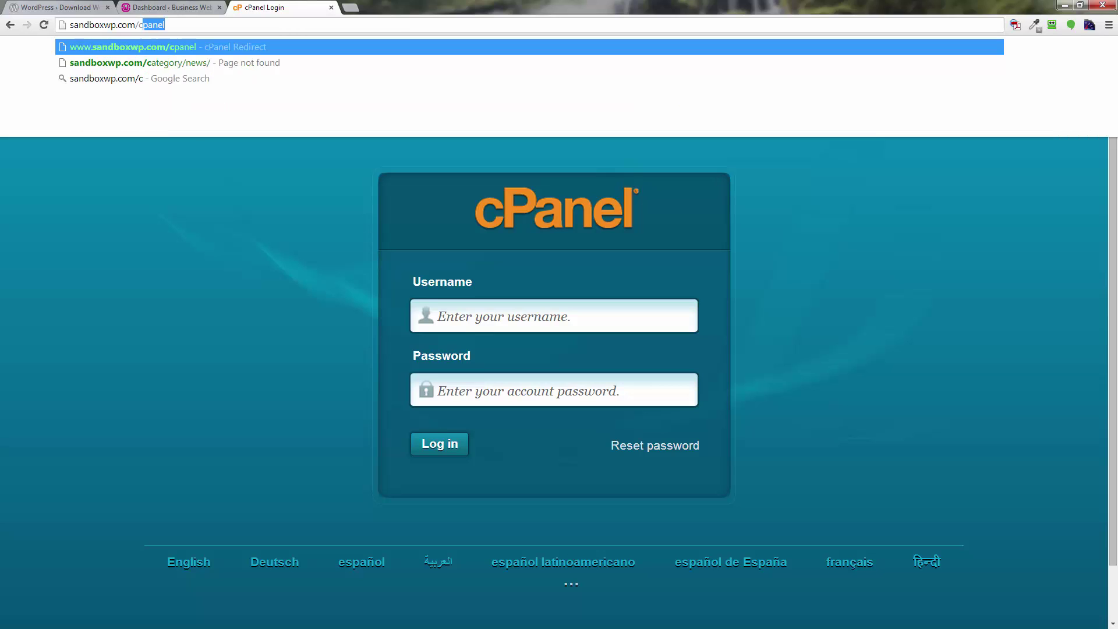
text(panel)
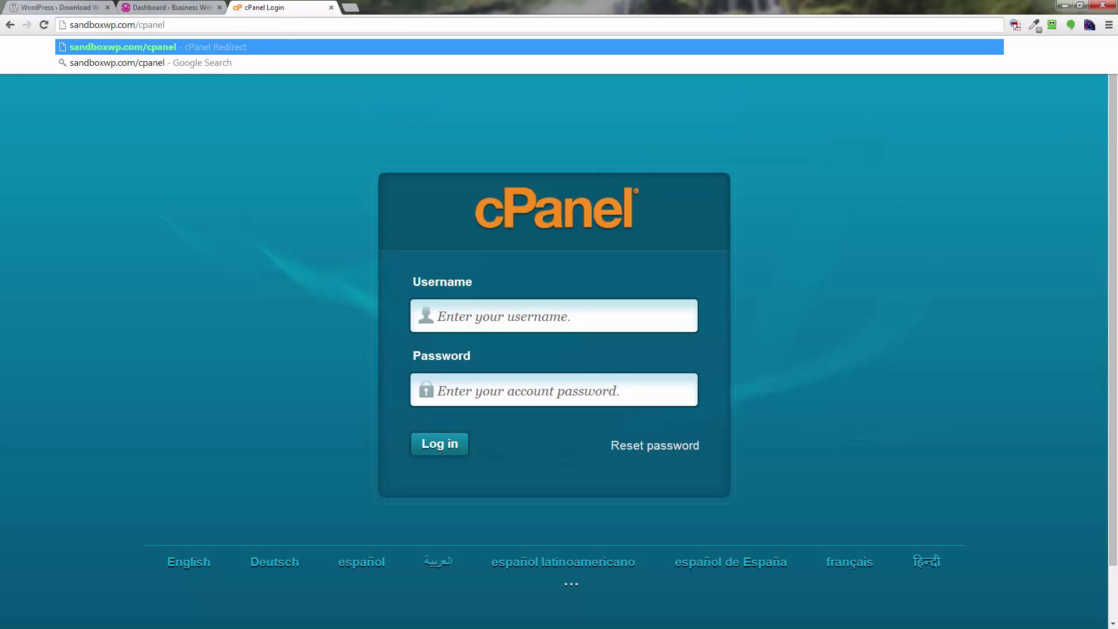
key(Return)
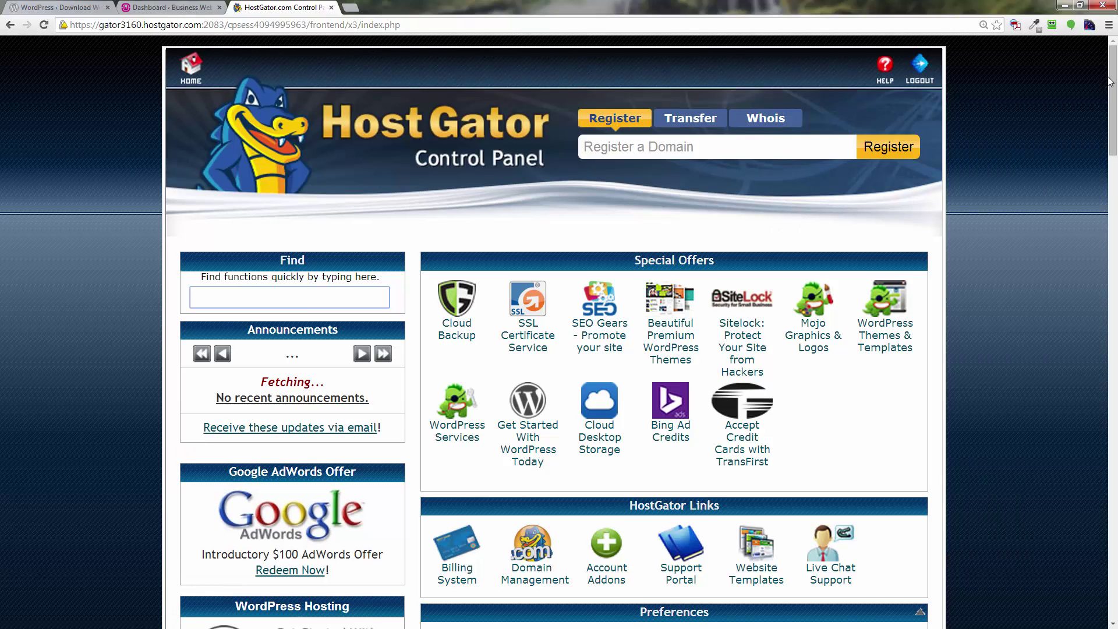
Open the MySQL Database Wizard under Databases and enter test4 as the new database name.
drag(1110, 81, 1110, 367)
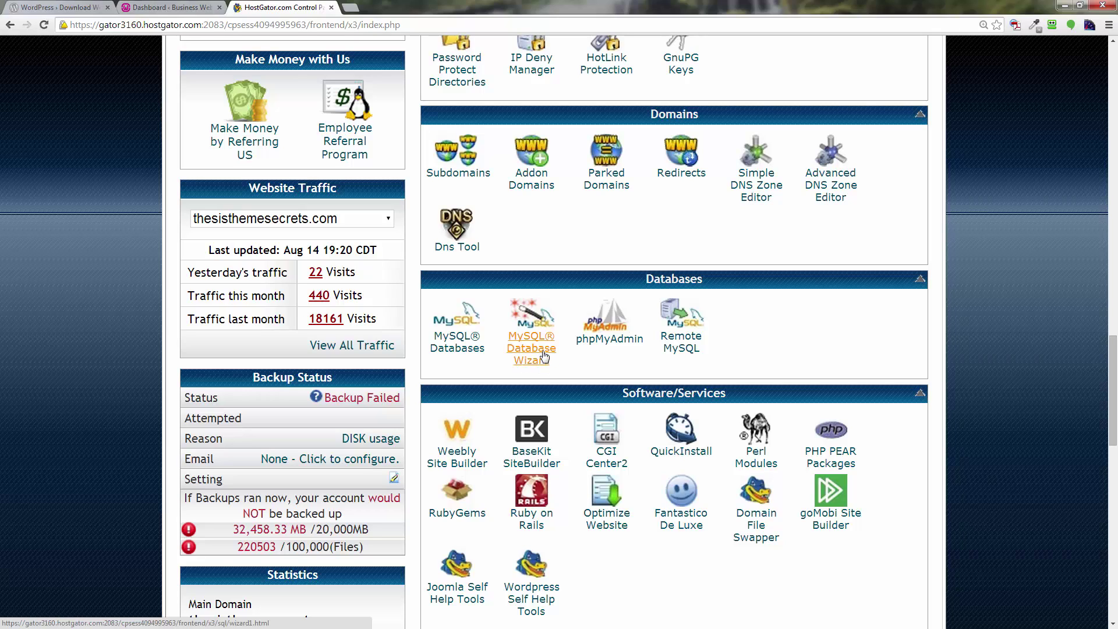
click(543, 355)
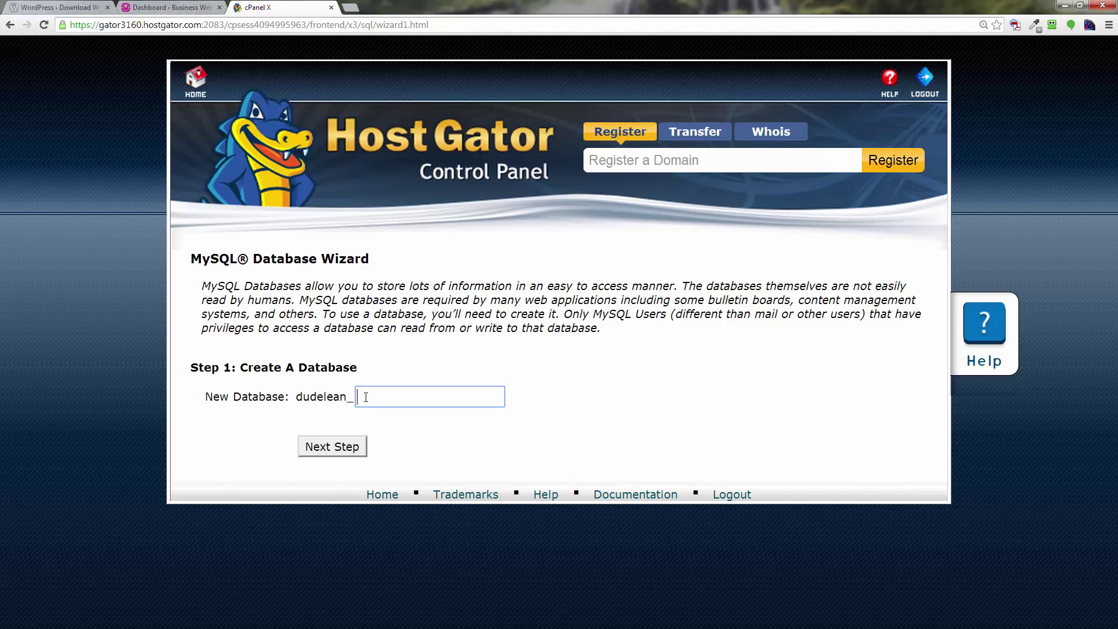
click(366, 397)
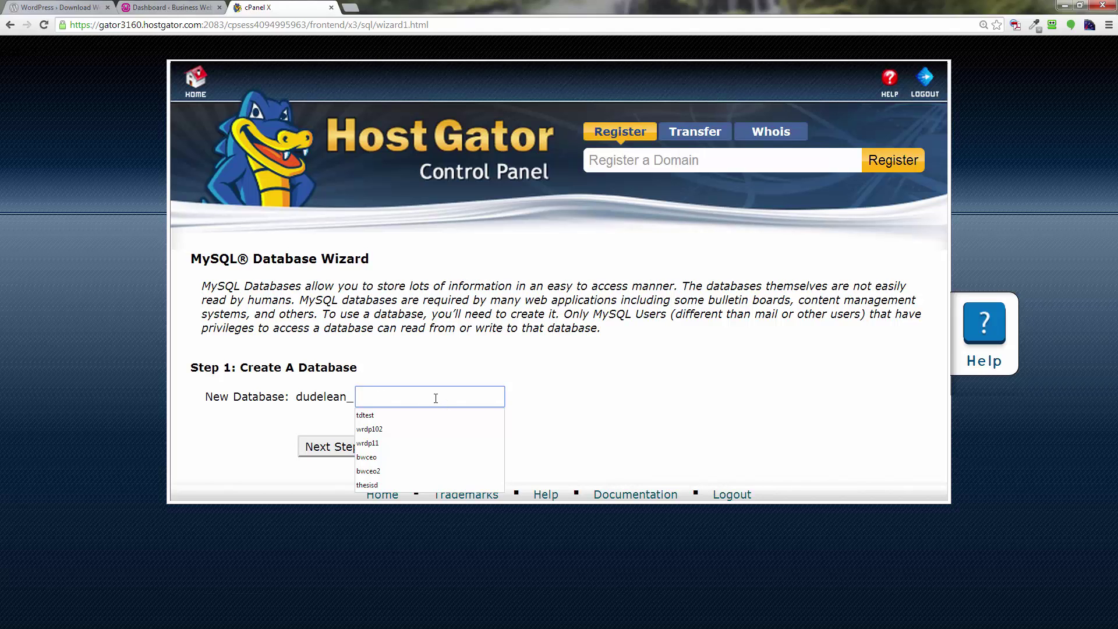
text(test)
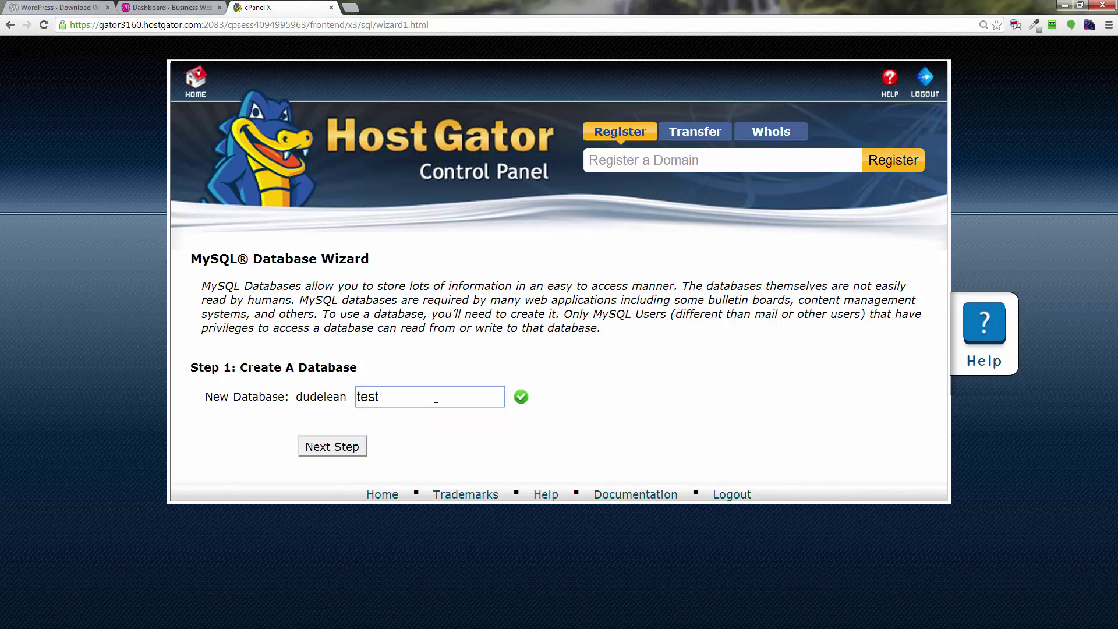
text(4)
Create the test4 database and enter test4 as the database username.
click(332, 447)
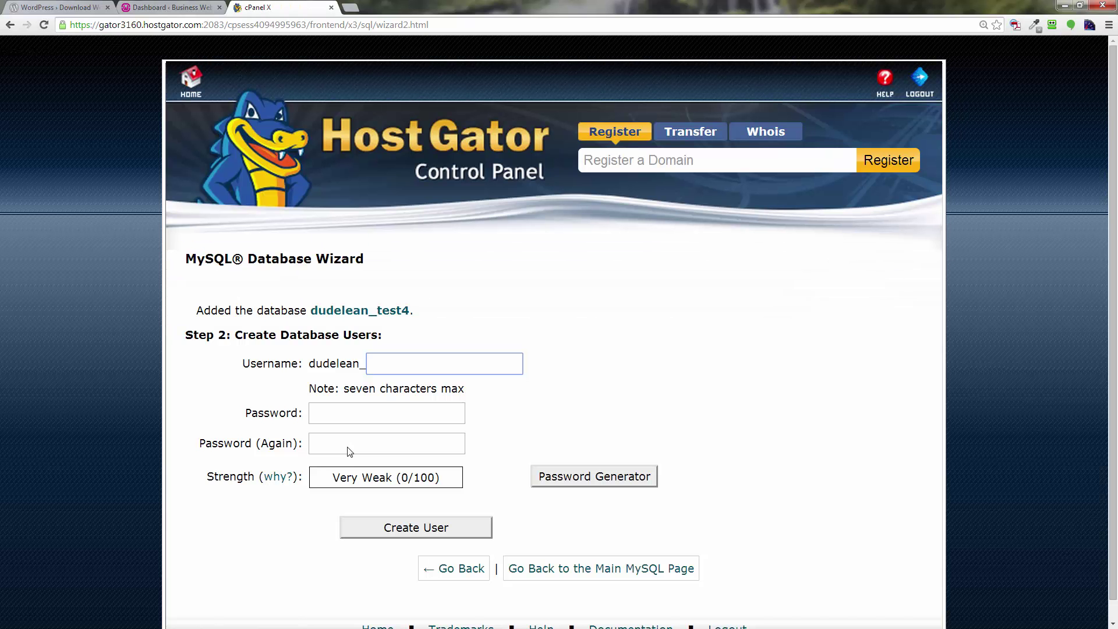
click(412, 366)
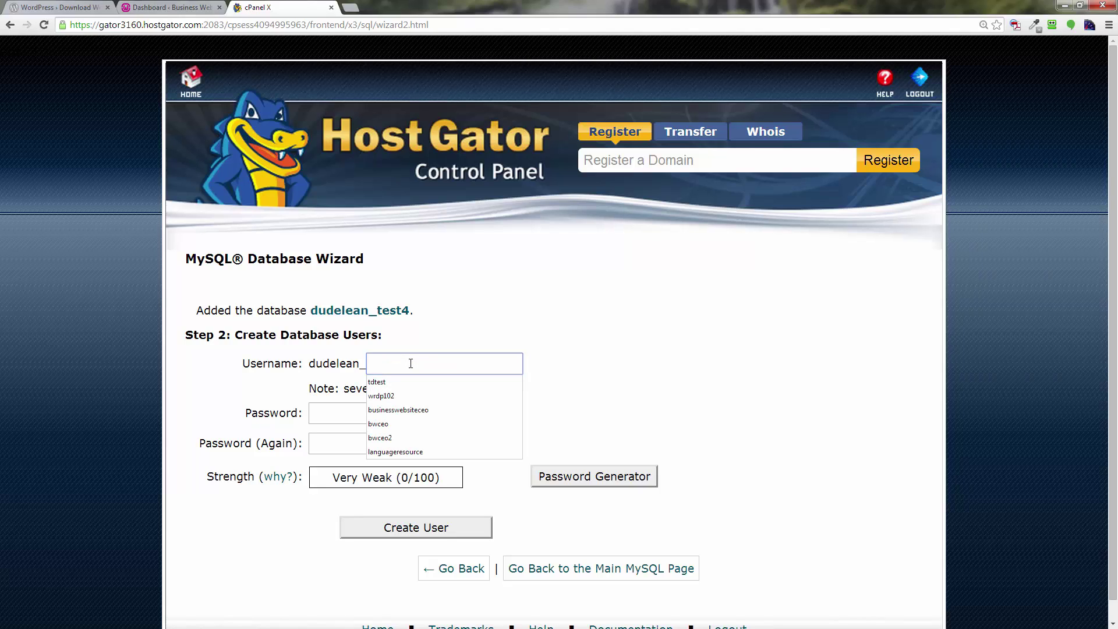
text(te)
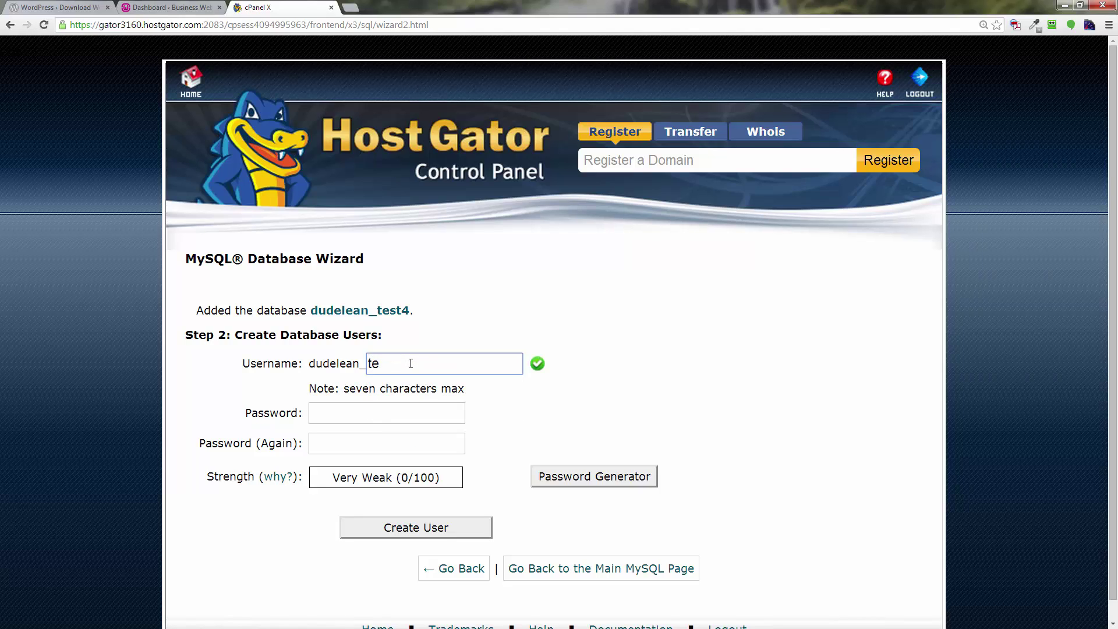
text(st4)
Generate and copy a Very Strong password, apply it, and create the test4 user.
click(607, 479)
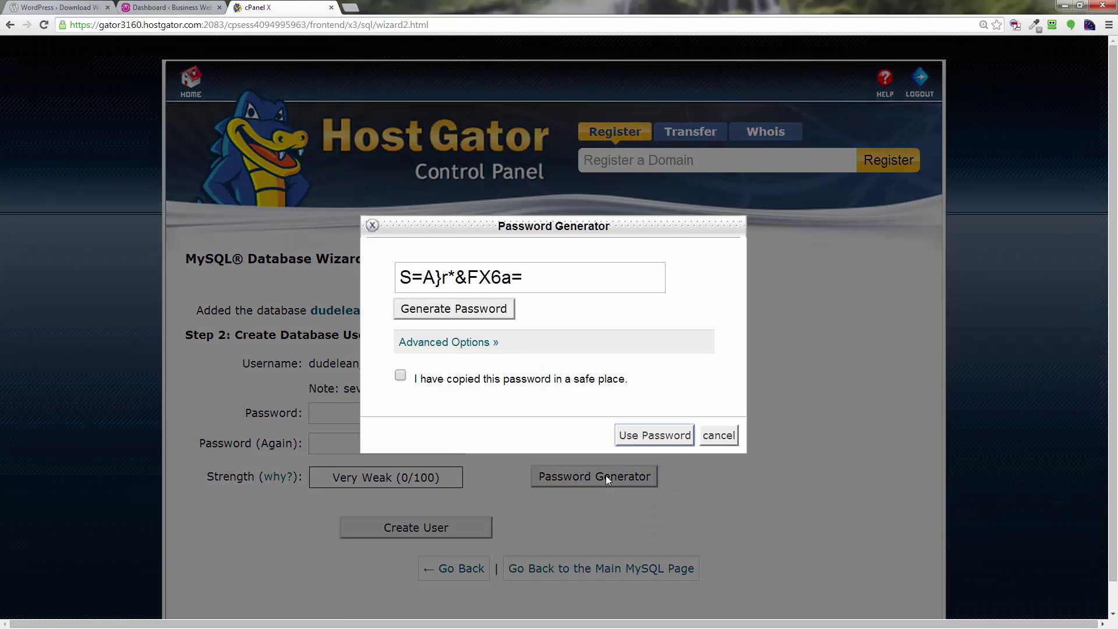
drag(527, 279, 386, 278)
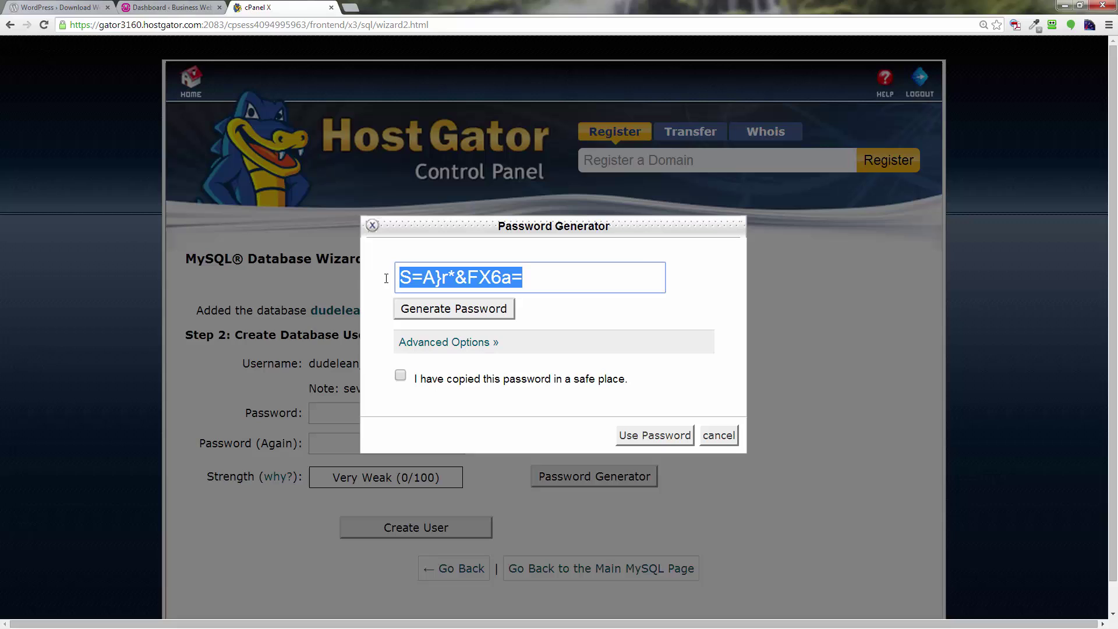
right_click(471, 279)
click(509, 332)
click(401, 376)
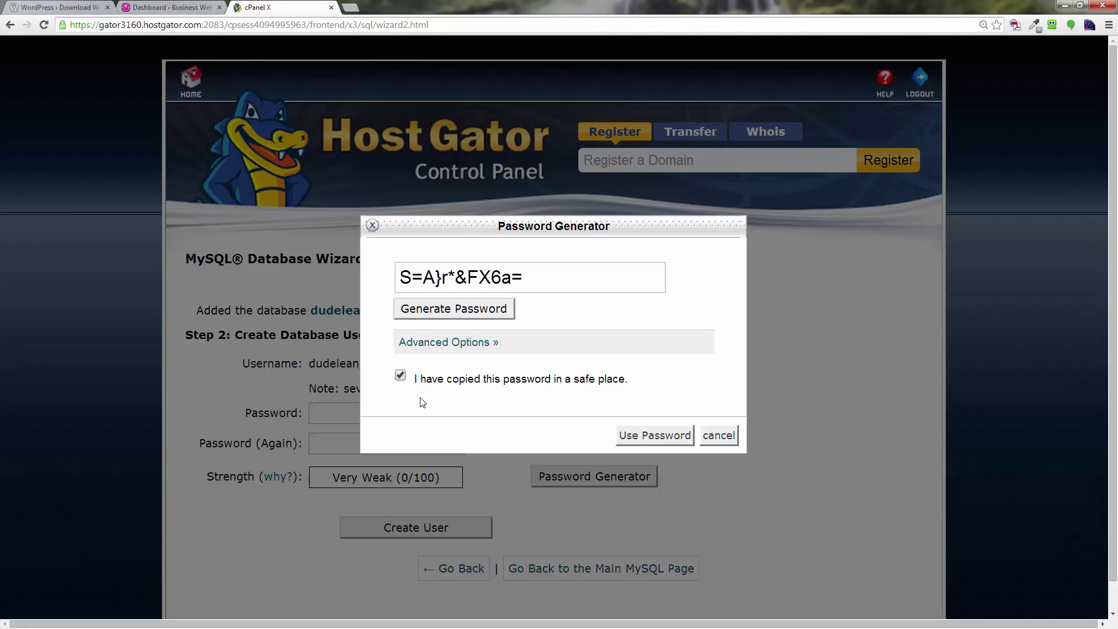
click(671, 443)
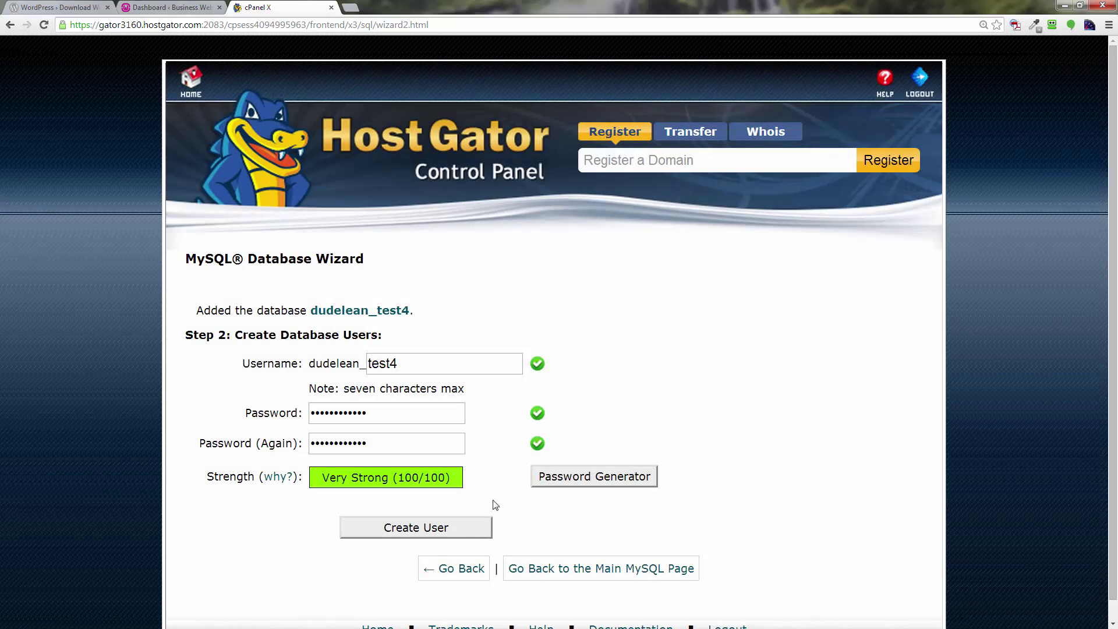
scroll(513, 495, down, 1)
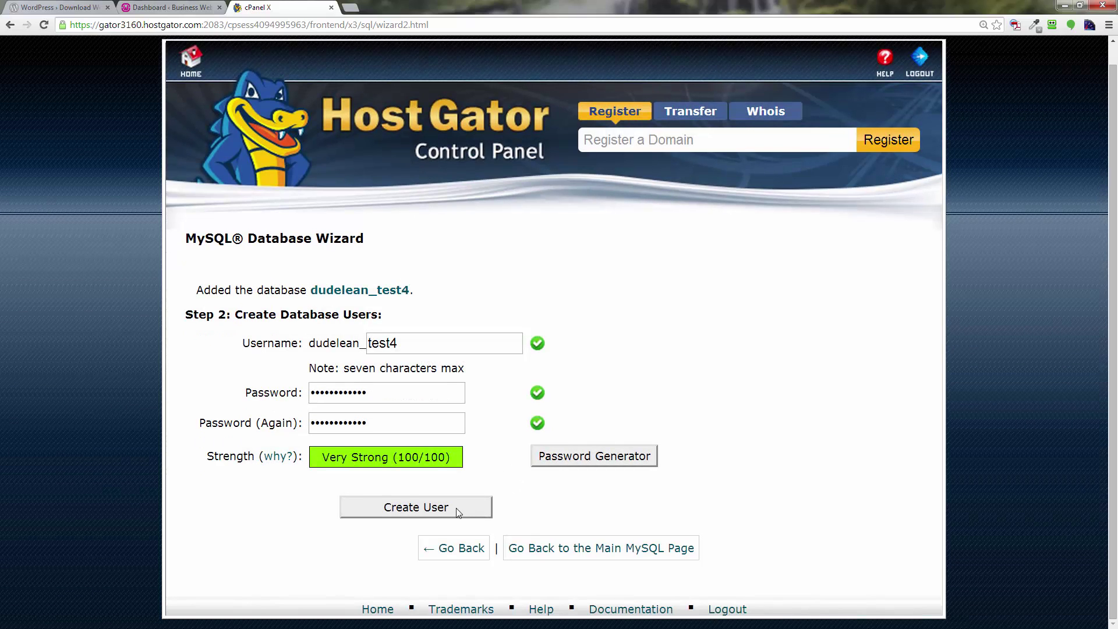
click(467, 508)
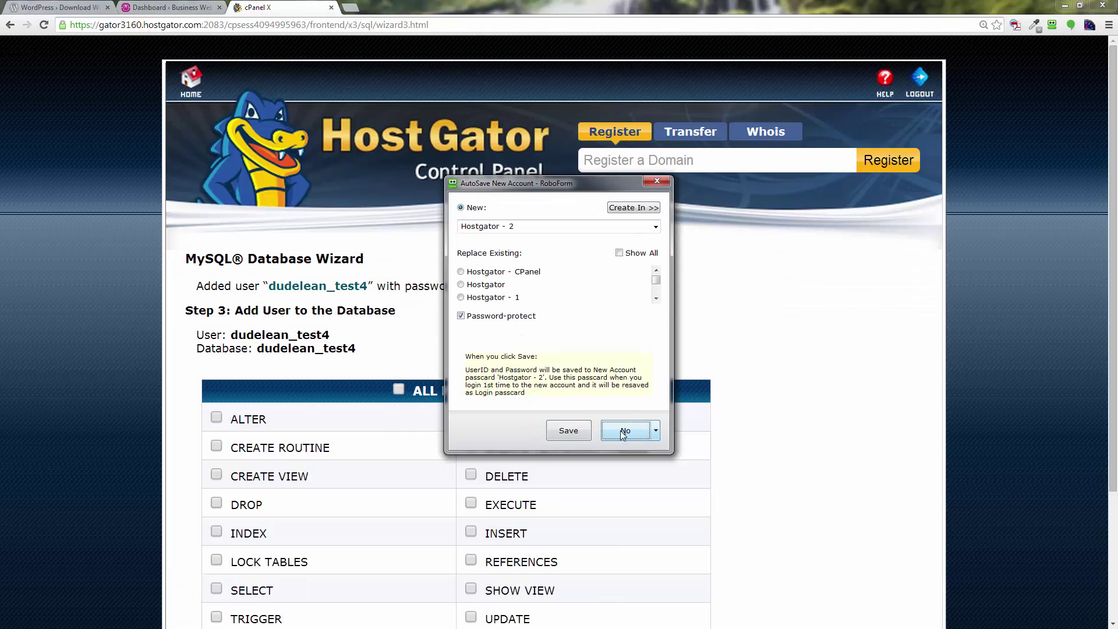
Decline the RoboForm prompt and grant test4 ALL PRIVILEGES on the test4 database.
click(621, 431)
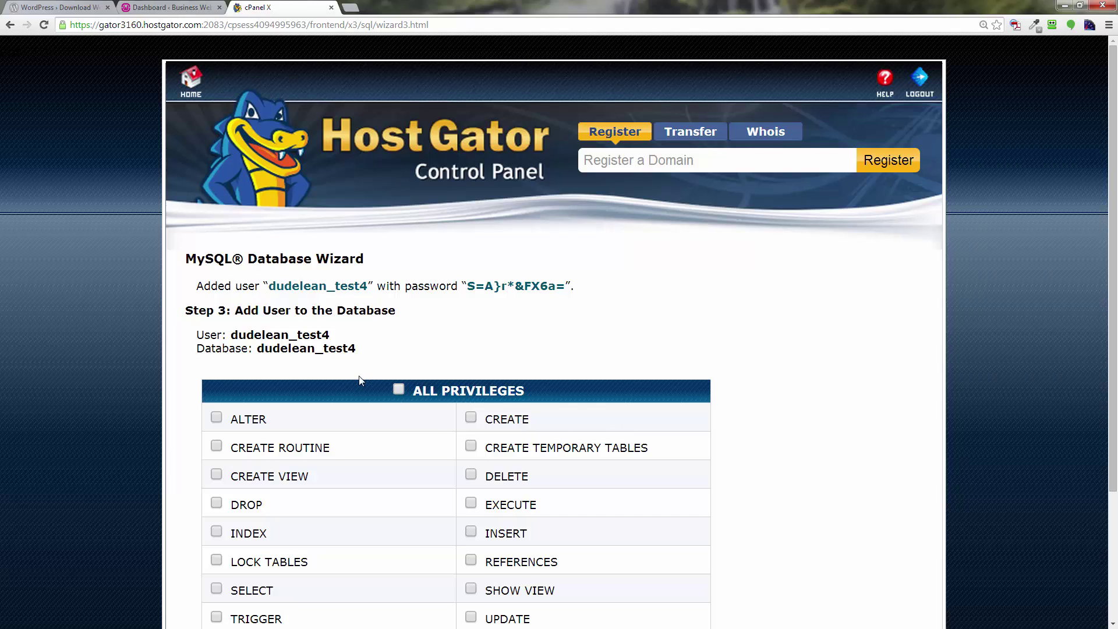
click(398, 390)
scroll(398, 390, down, 3)
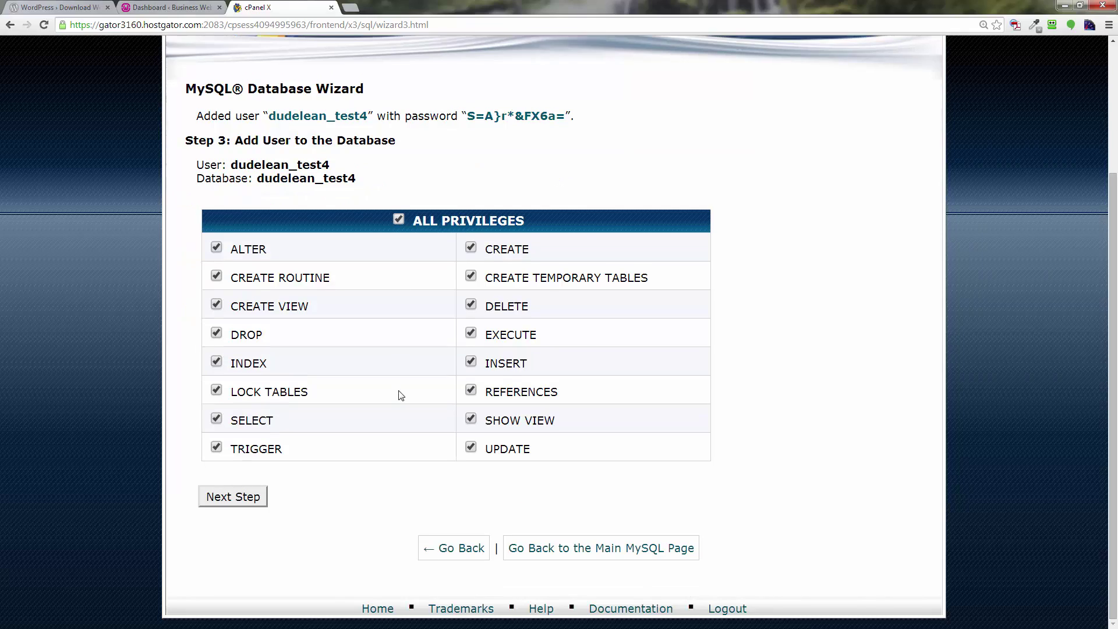
click(234, 503)
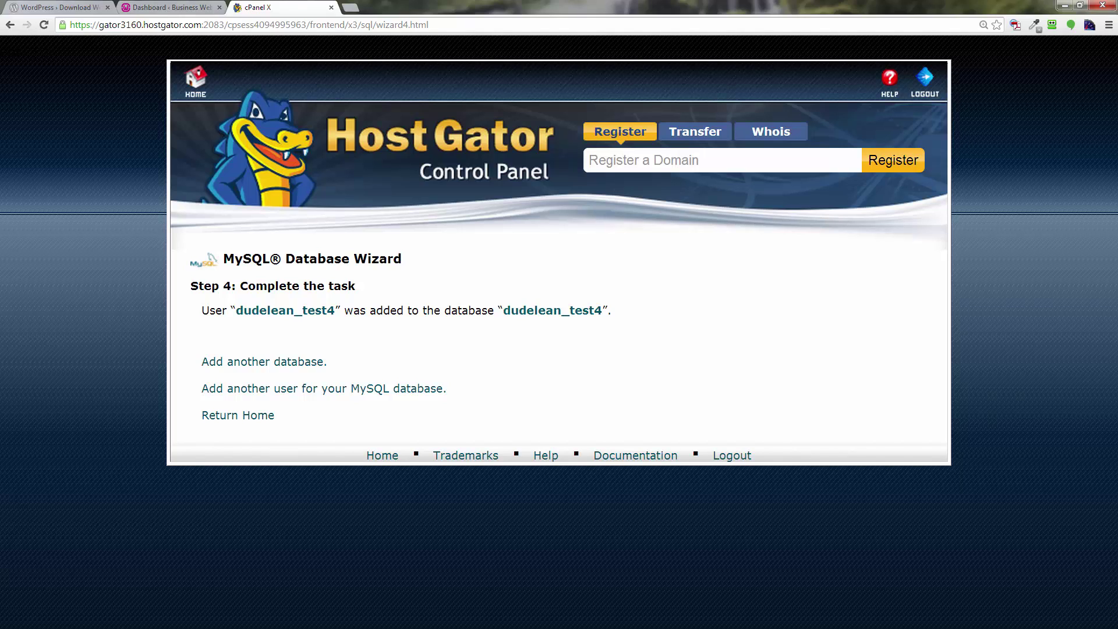
In Notepad++, close gmail search.txt and httpd.conf and paste the generated password into a new note.
key(alt+Tab)
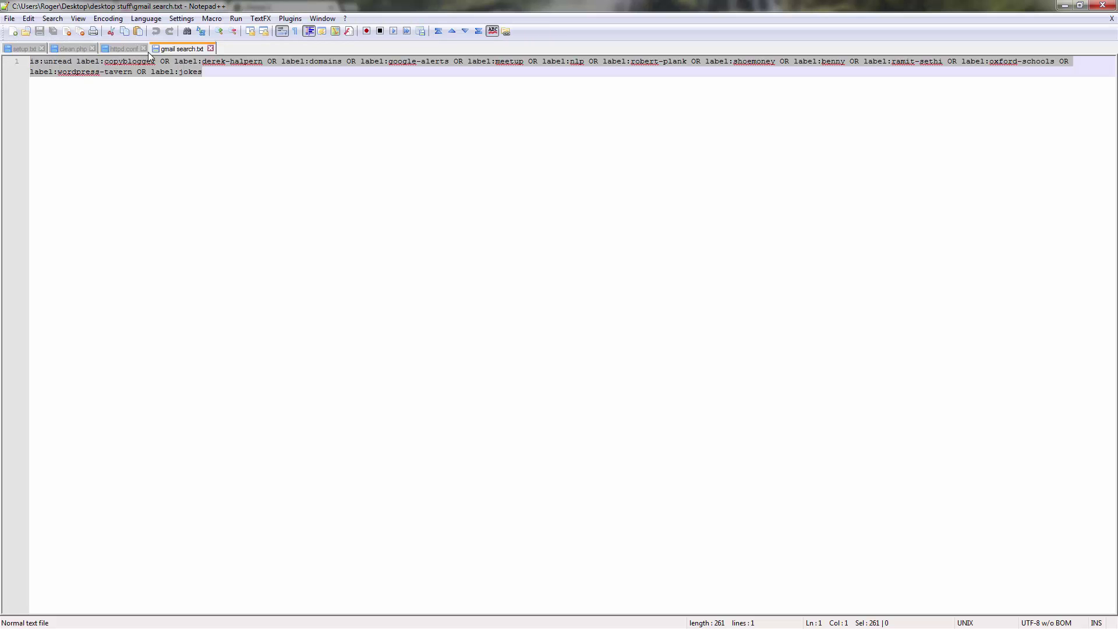
key(ctrl+w)
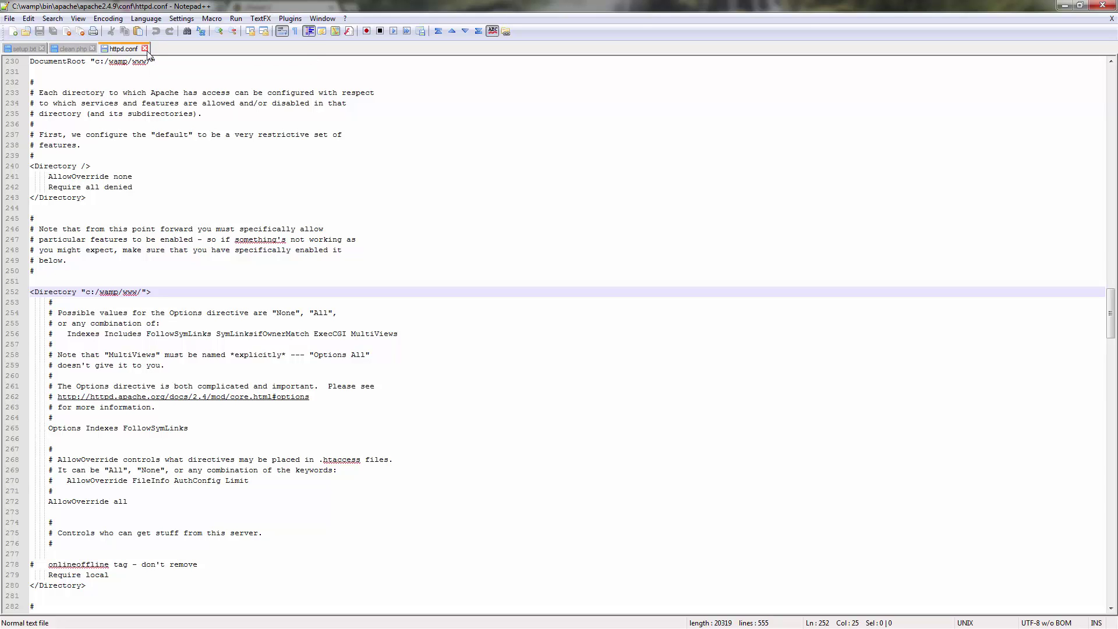
key(ctrl+w)
key(ctrl+w)
key(ctrl+w)
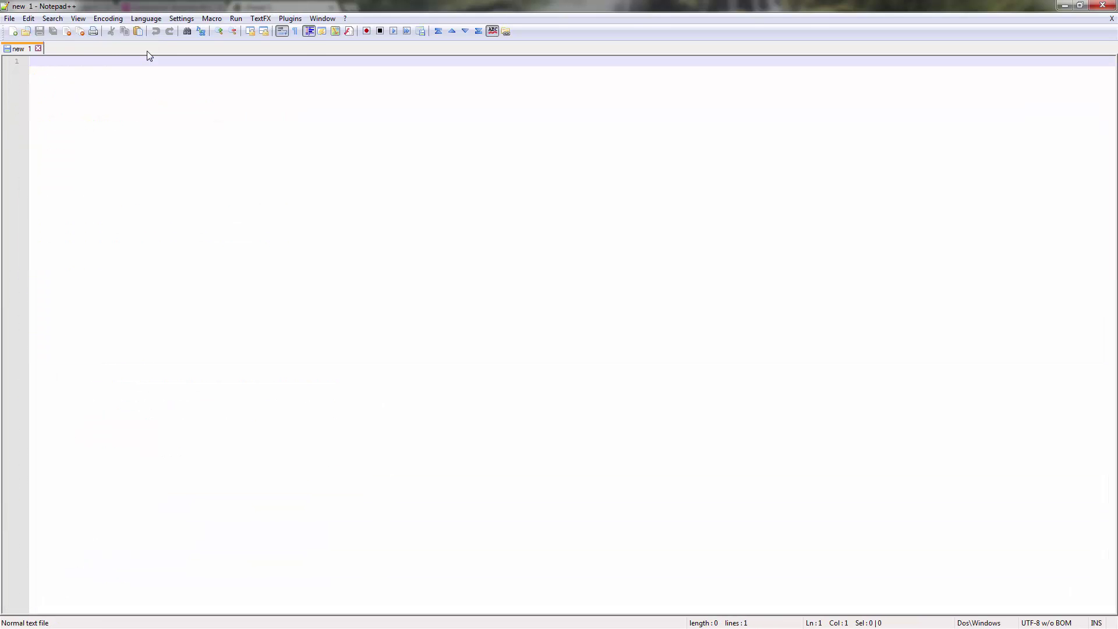
key(ctrl+v)
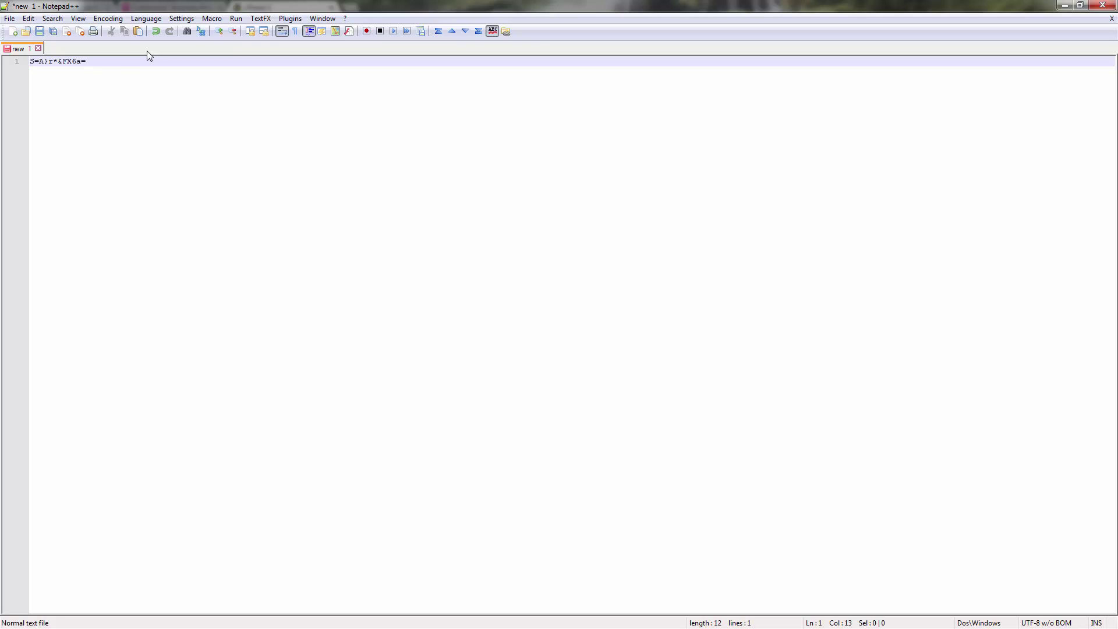
key(Home)
Move the note window aside and copy the test4 user name from the wizard page.
click(1081, 5)
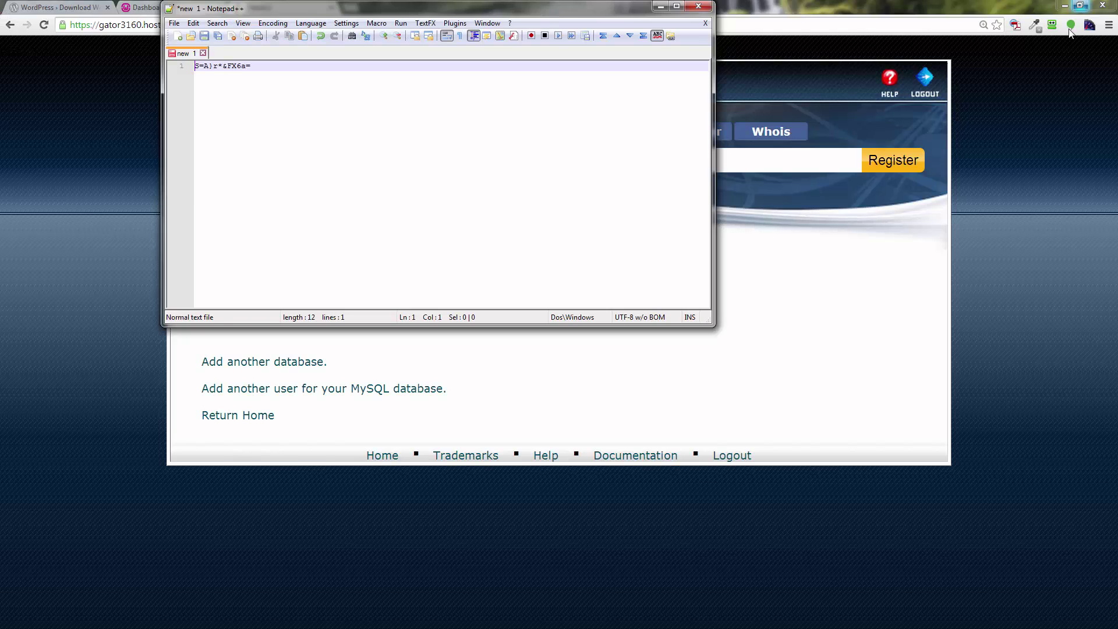
drag(545, 8, 846, 232)
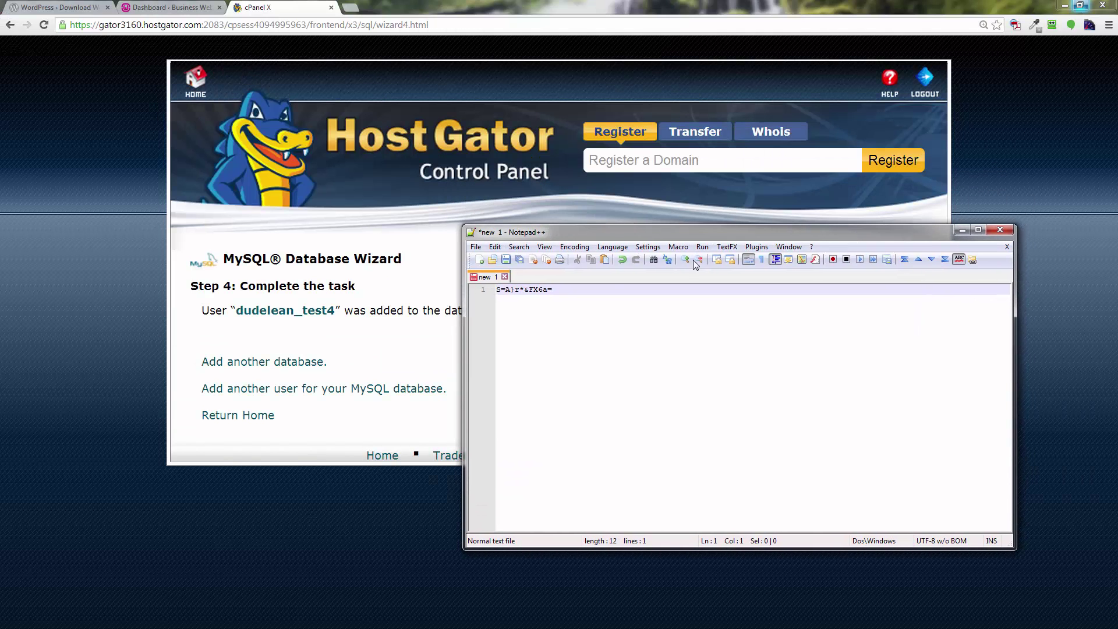
drag(628, 231, 0, 136)
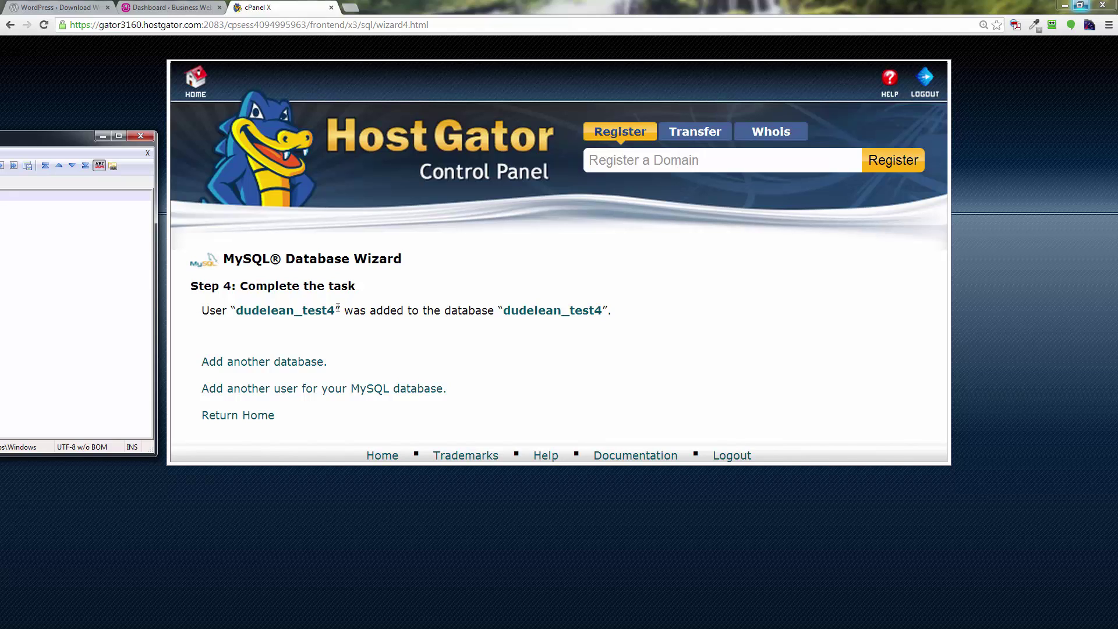
drag(336, 310, 236, 309)
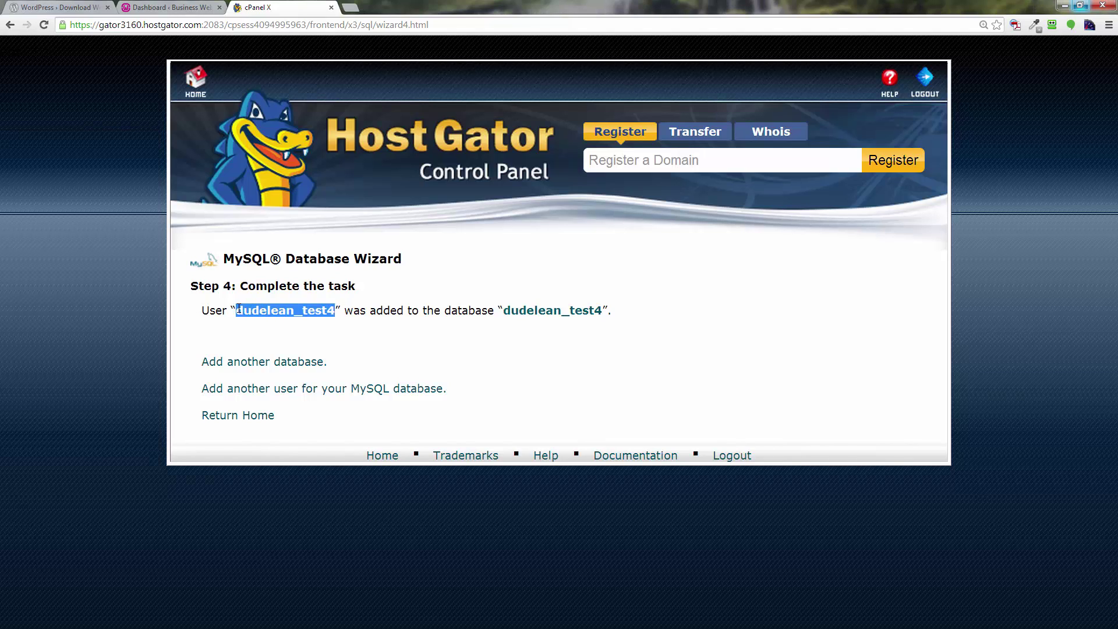
right_click(254, 307)
click(270, 315)
Paste the user name on a new first line above the password, then minimize Notepad++.
key(alt+Tab)
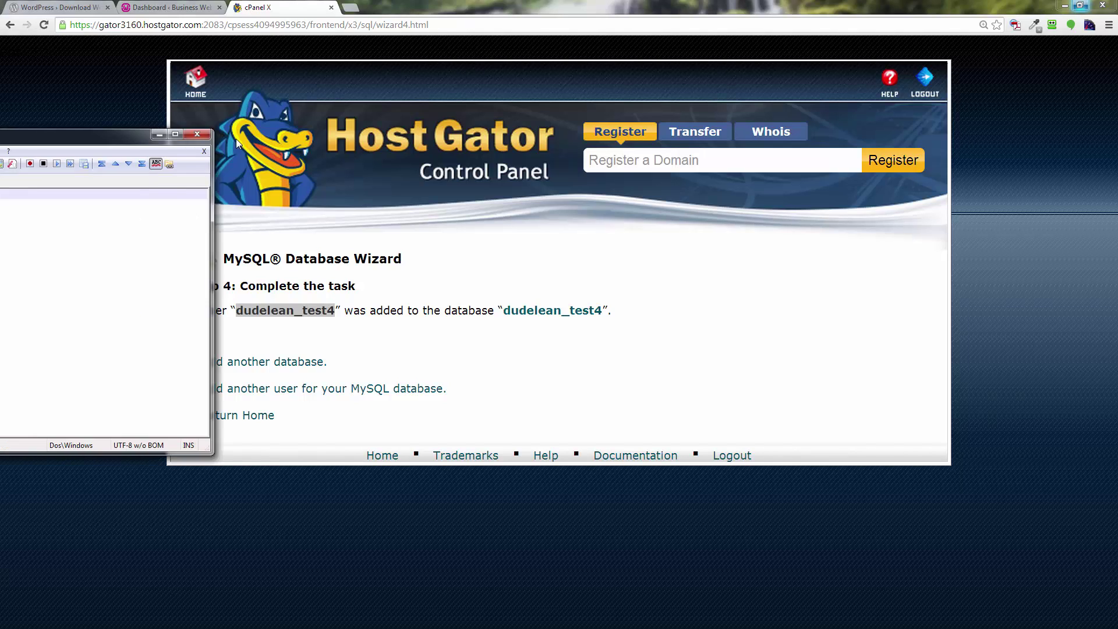
drag(0, 136, 379, 139)
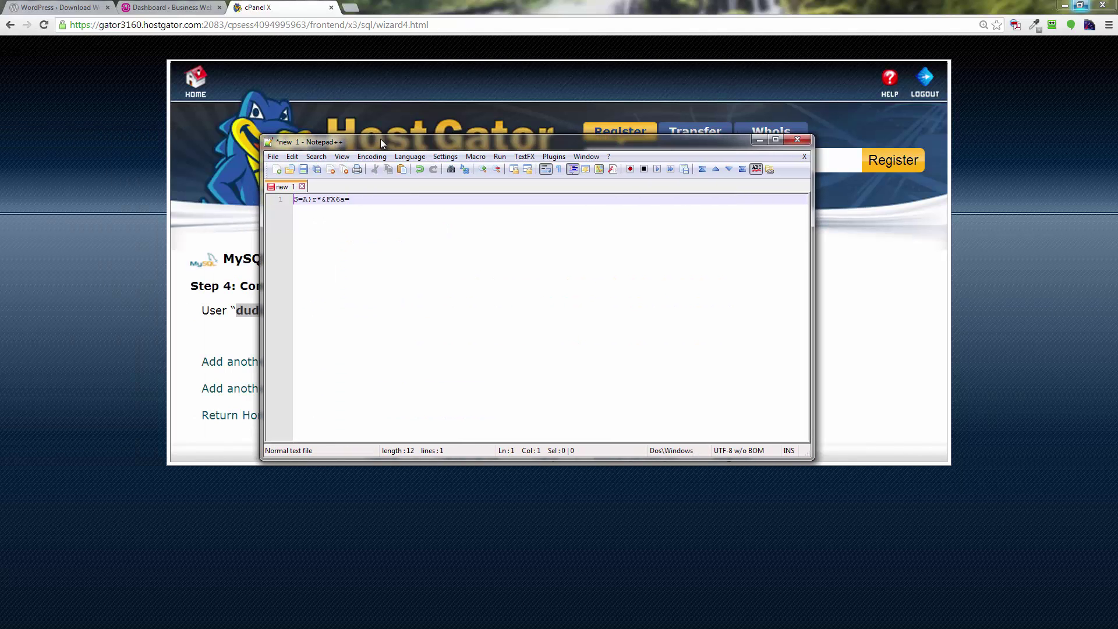
key(Return)
key(Up)
key(ctrl+v)
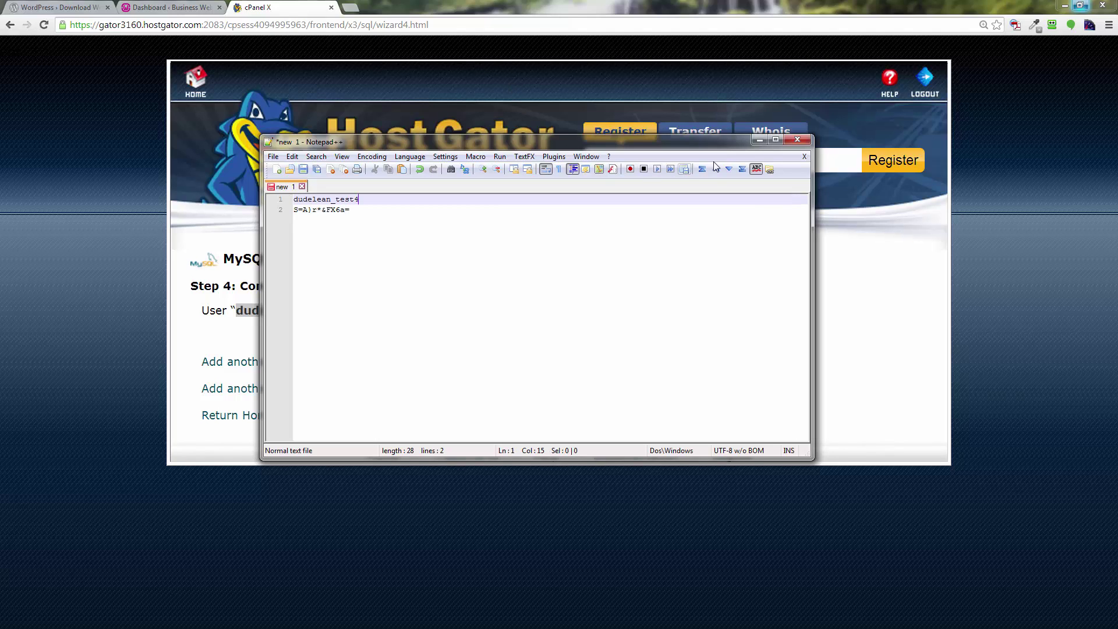
click(766, 143)
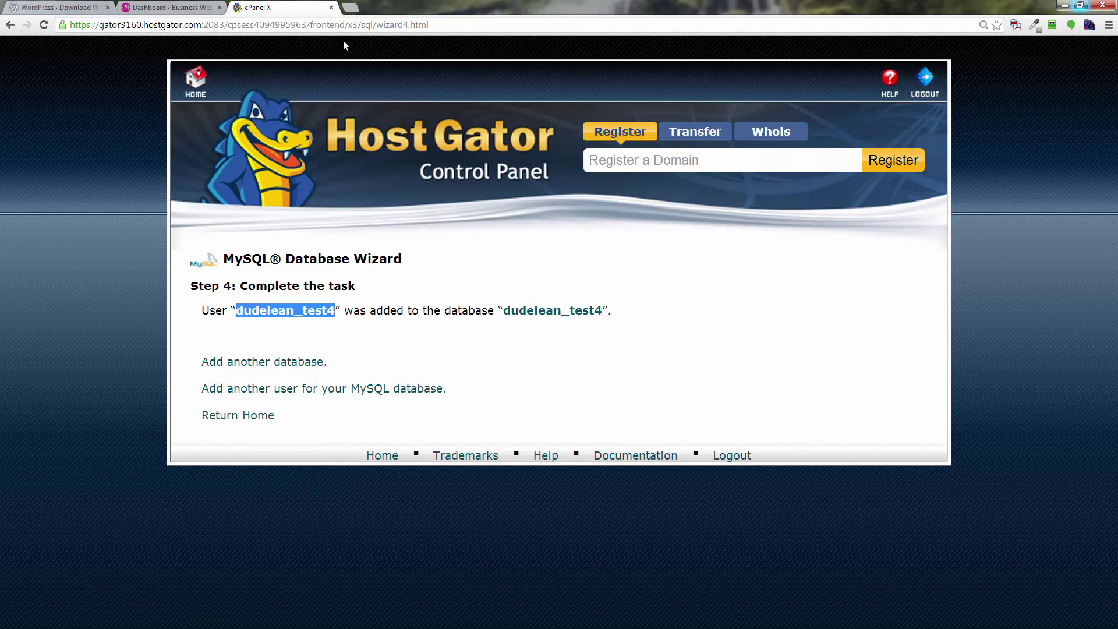
Visit wordpress.org's download page, start the WordPress 3.9.2 download, cancel the duplicate save, and show recent pages.
click(457, 25)
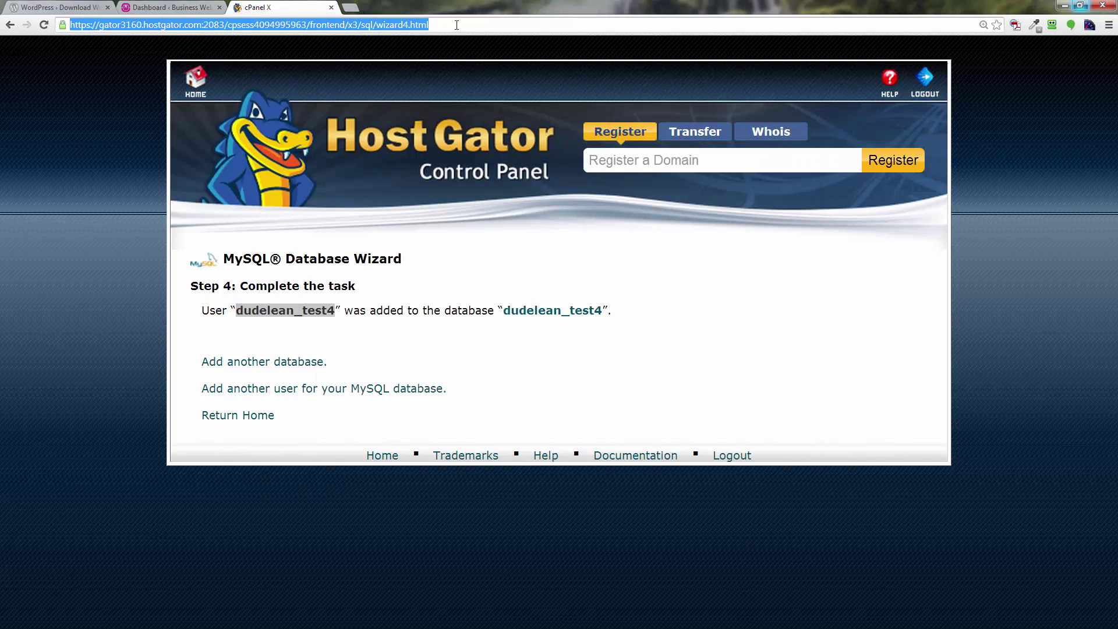
text(word)
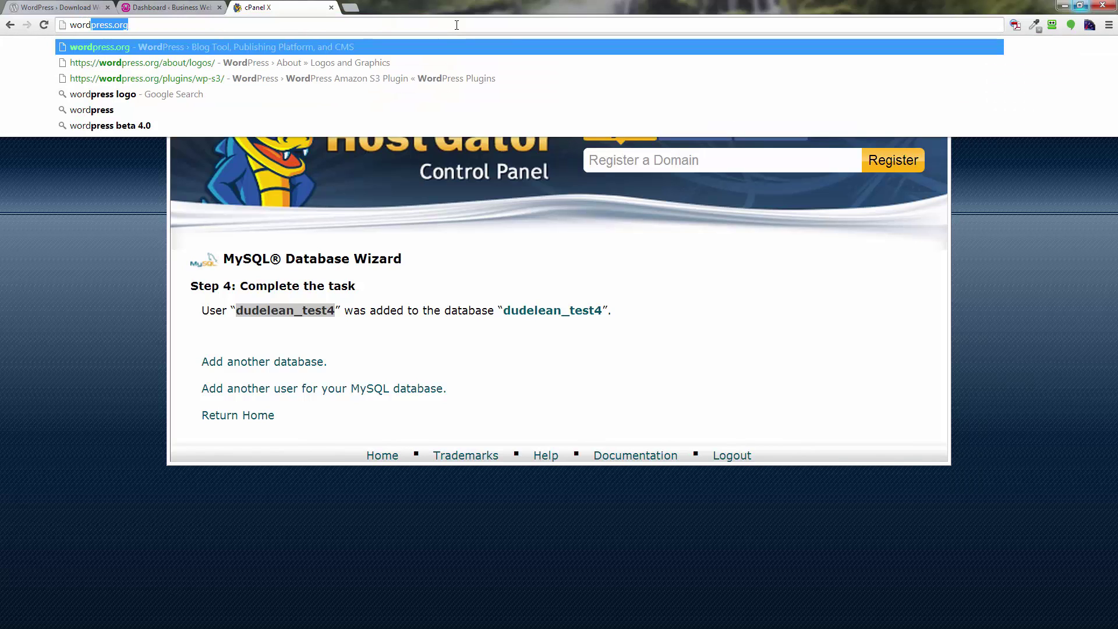
key(Return)
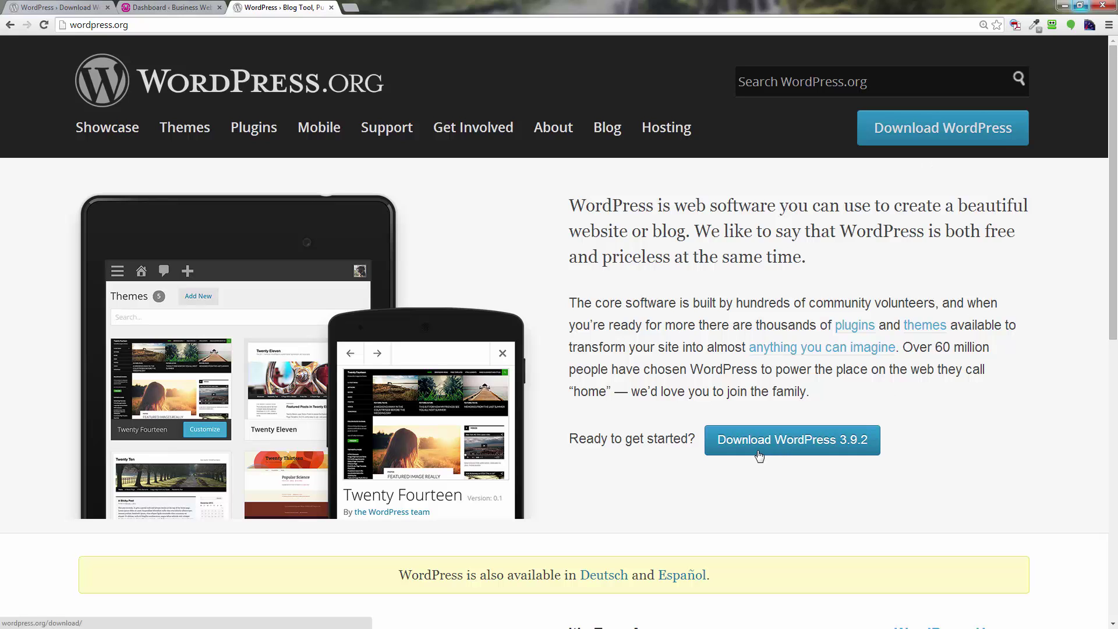
click(782, 452)
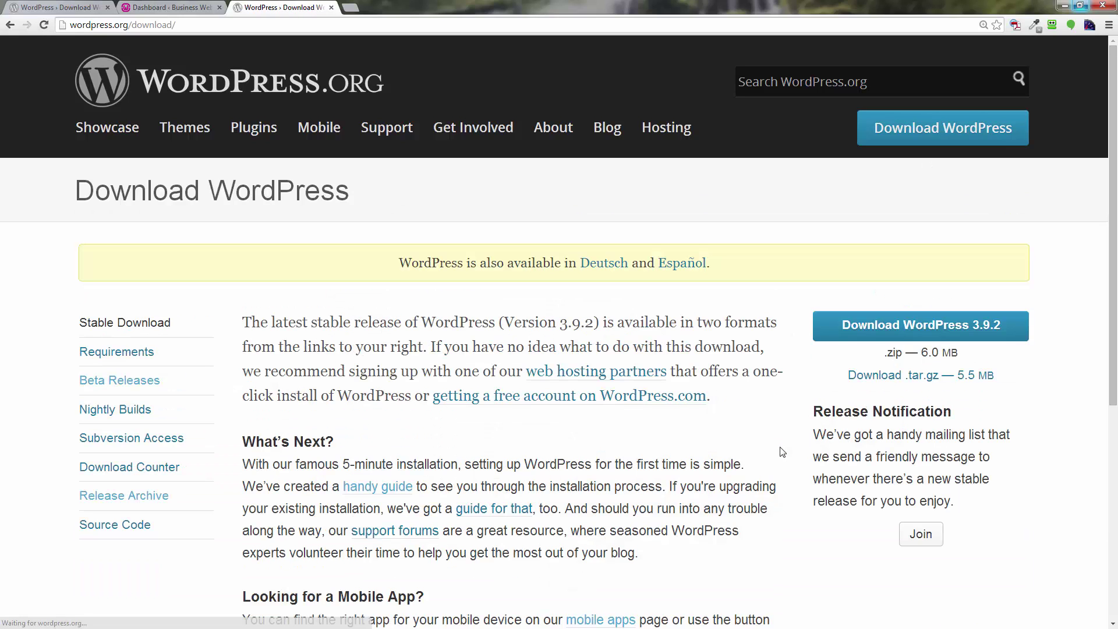
click(878, 329)
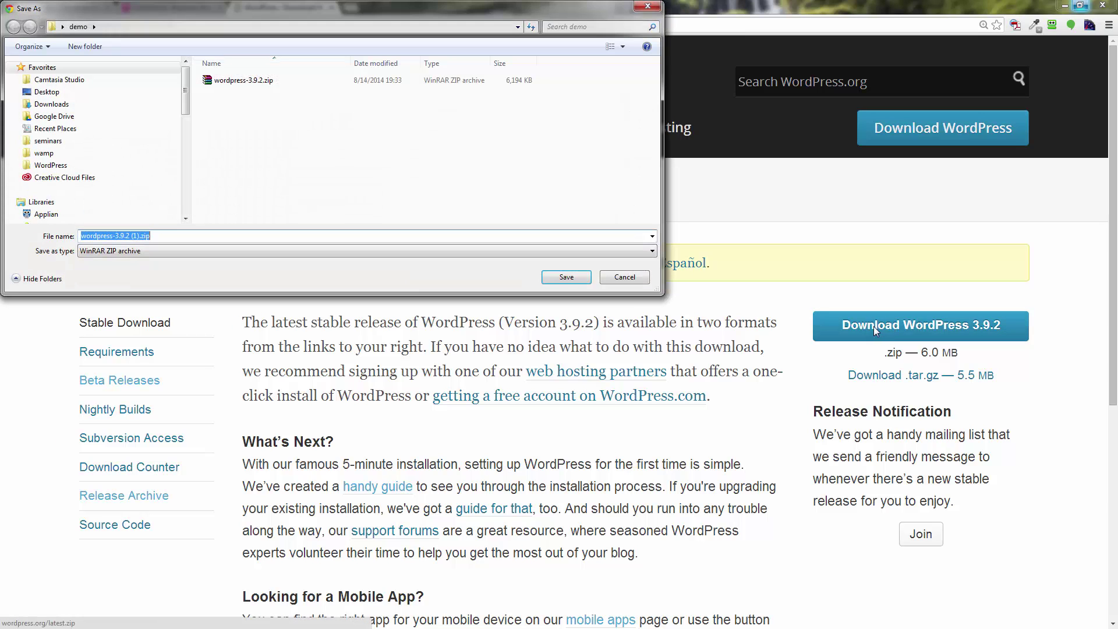
click(625, 278)
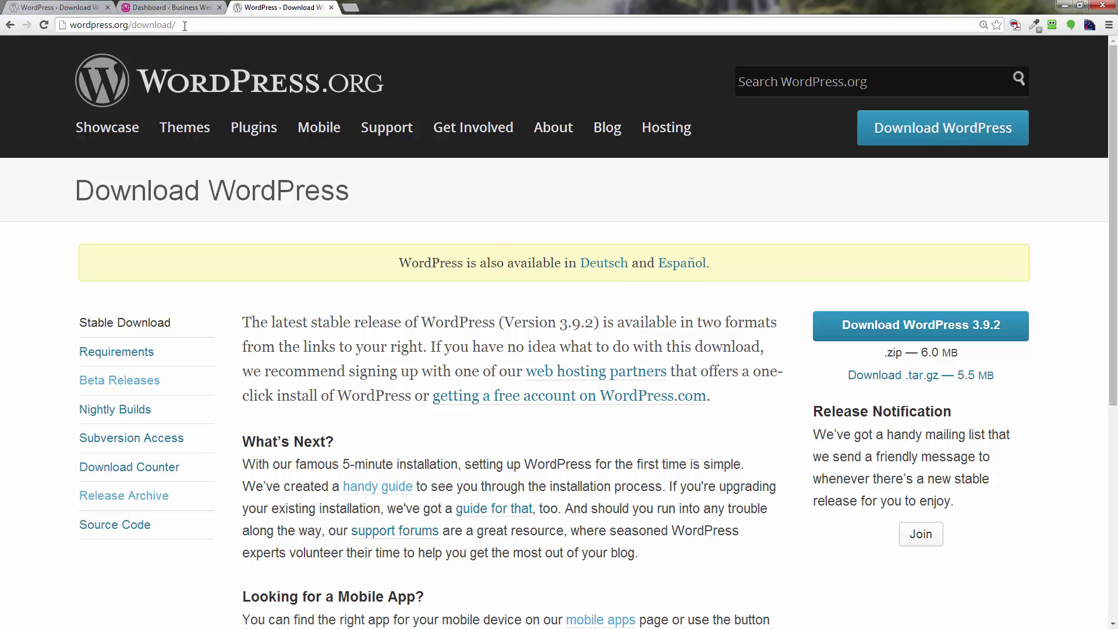
click(226, 24)
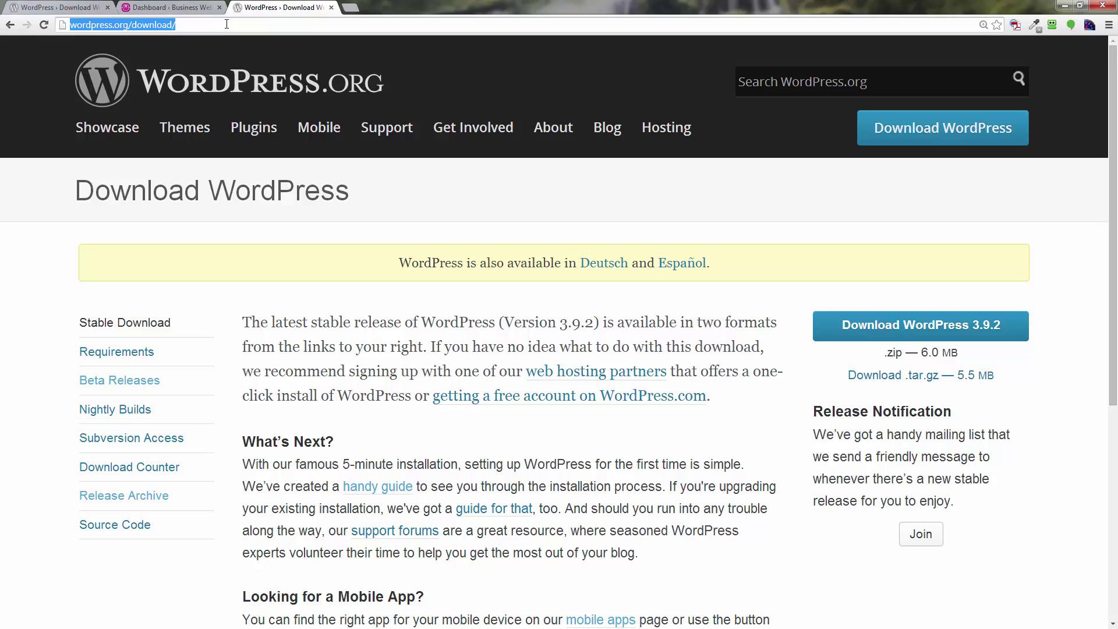
right_click(10, 24)
Return to cPanel home and open File Manager at sandboxwp.com's document root.
click(21, 53)
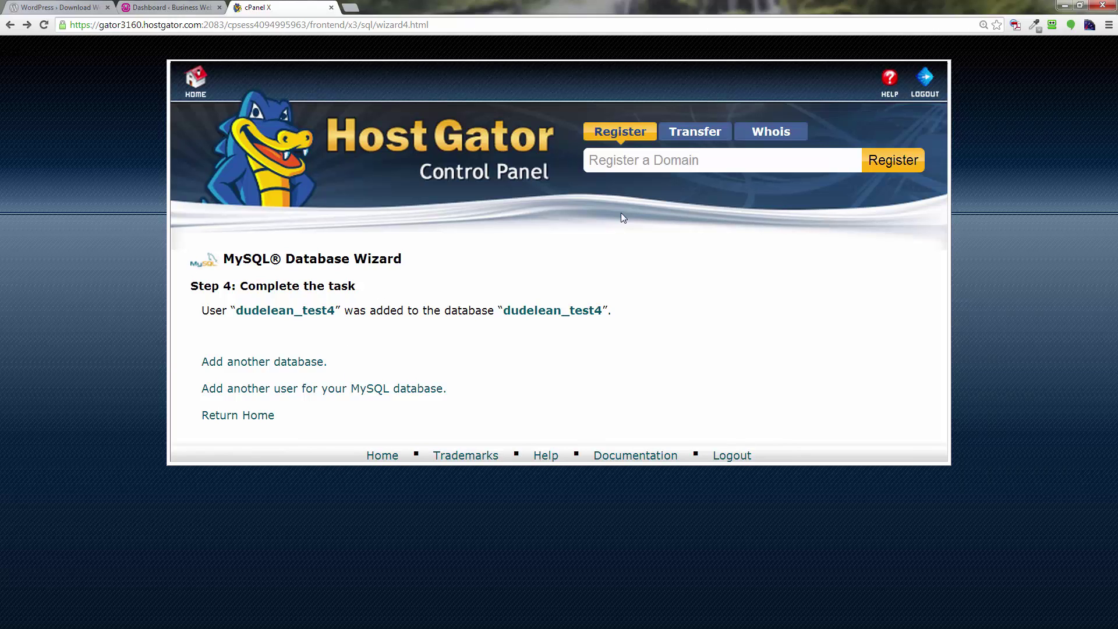
click(204, 97)
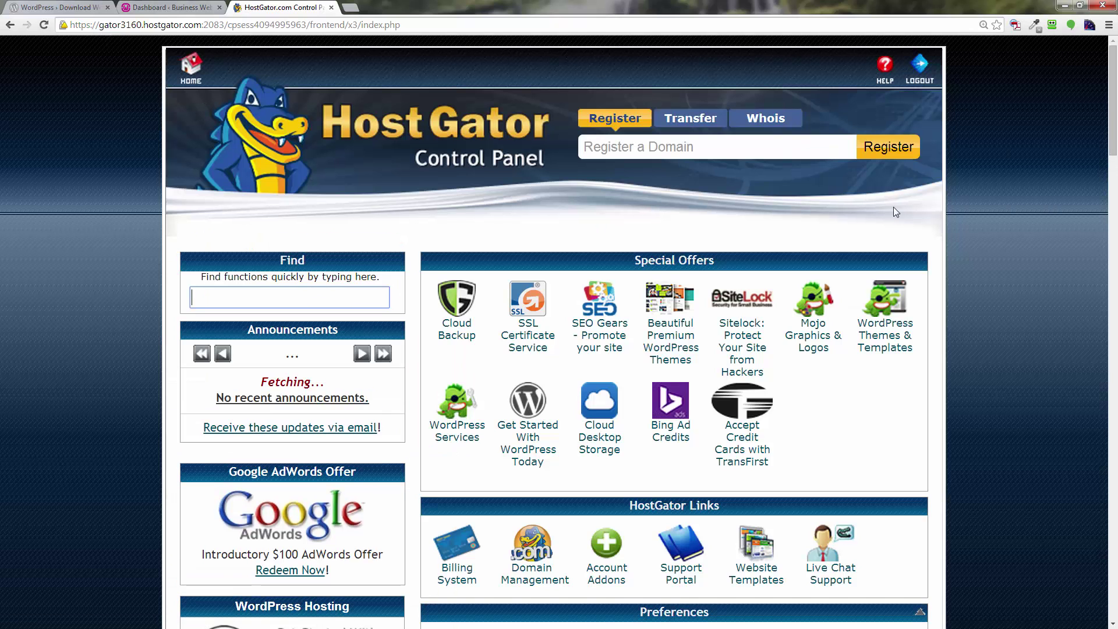
drag(1109, 134, 1112, 294)
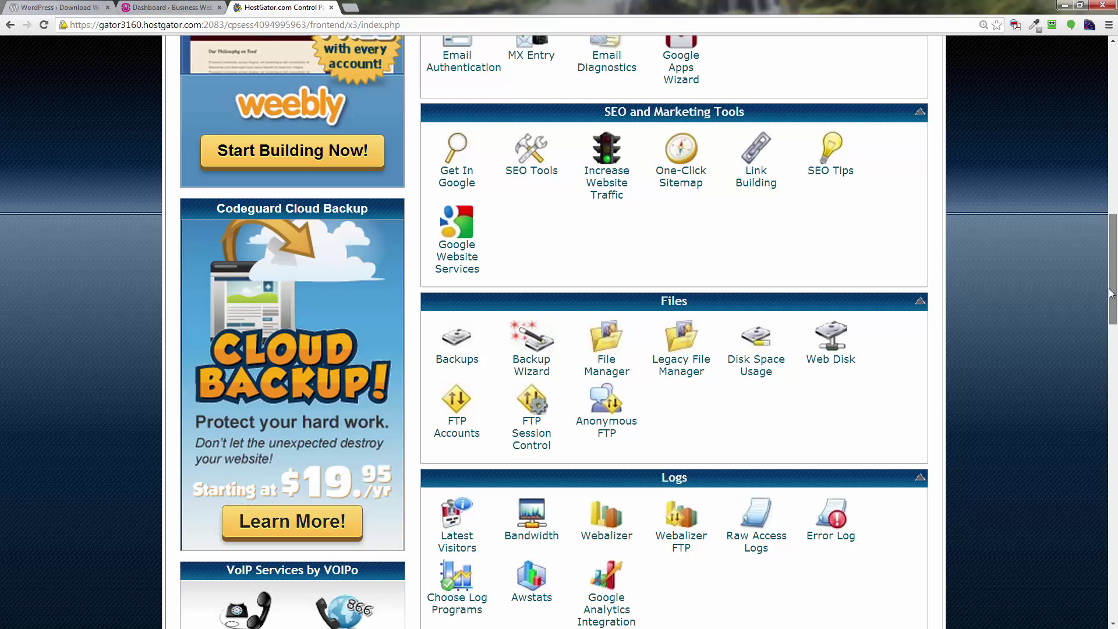
click(618, 374)
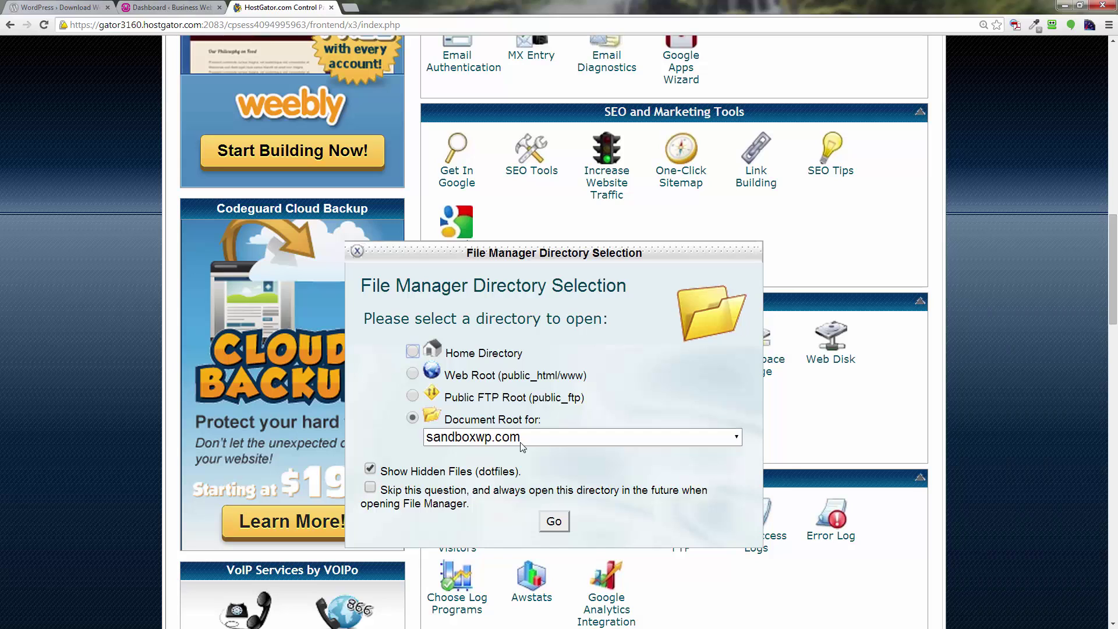
click(661, 438)
click(662, 438)
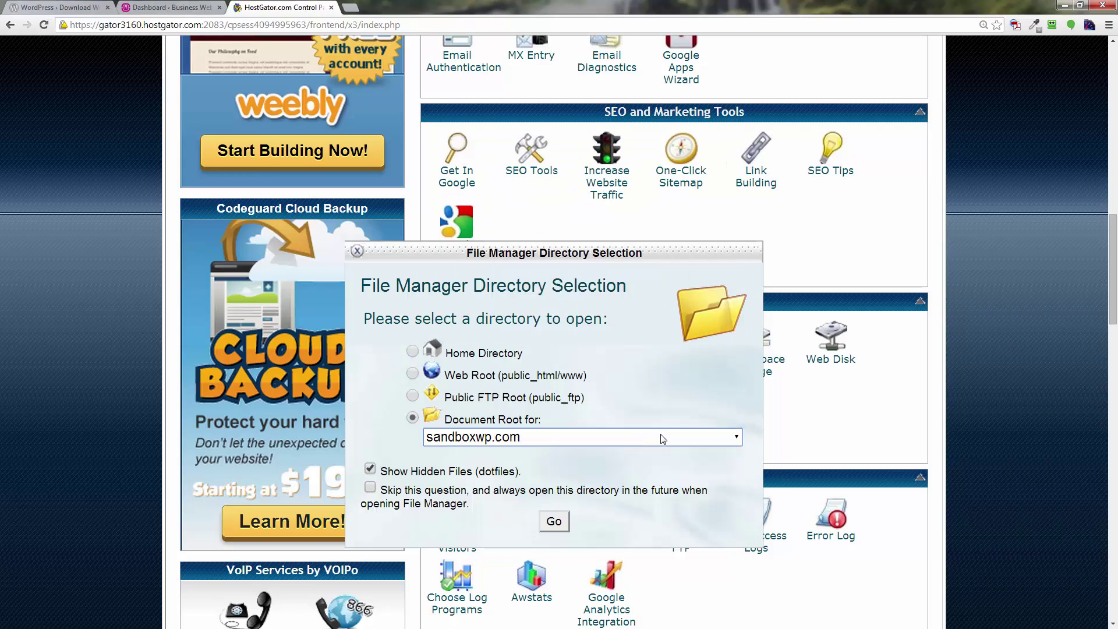
click(555, 522)
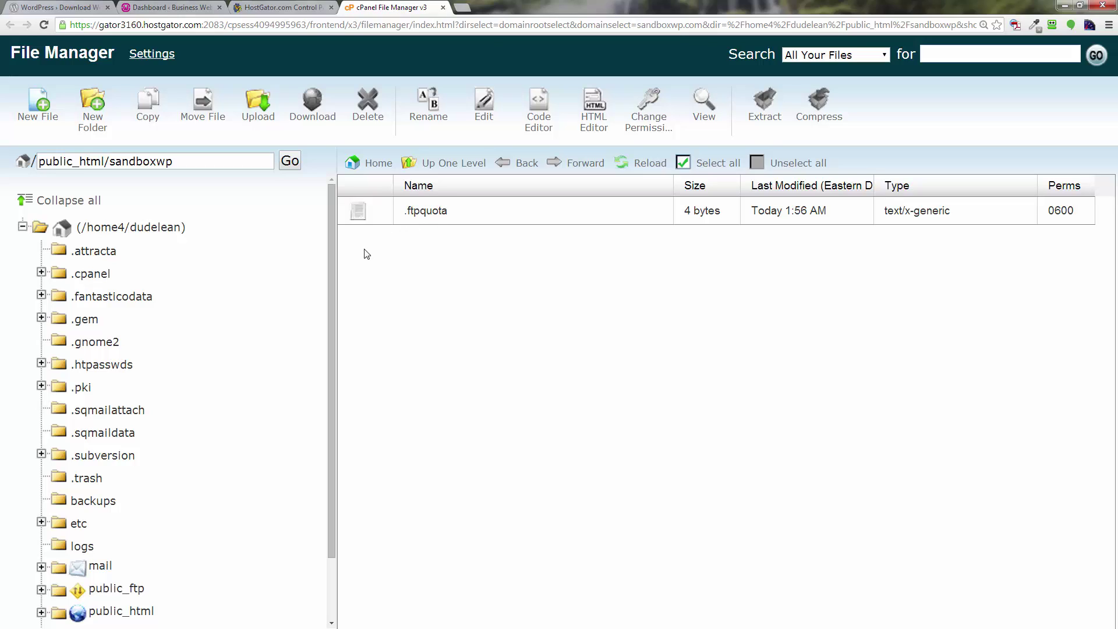
Upload wordpress-3.9.2.zip from Desktop\demo into public_html/sandboxwp and close the upload tab.
click(258, 121)
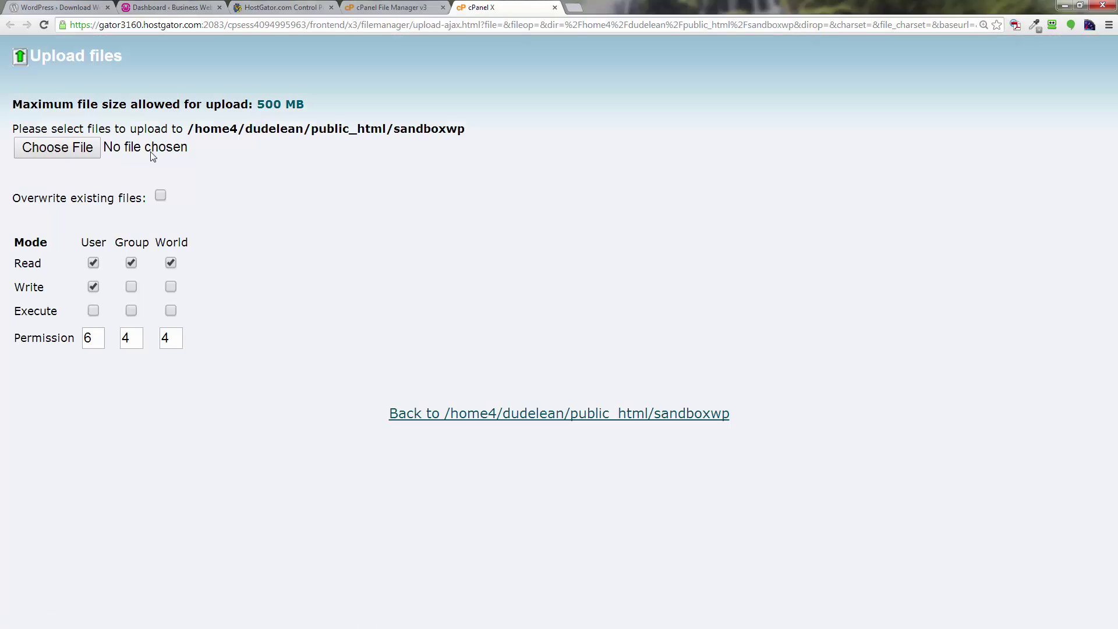
click(76, 150)
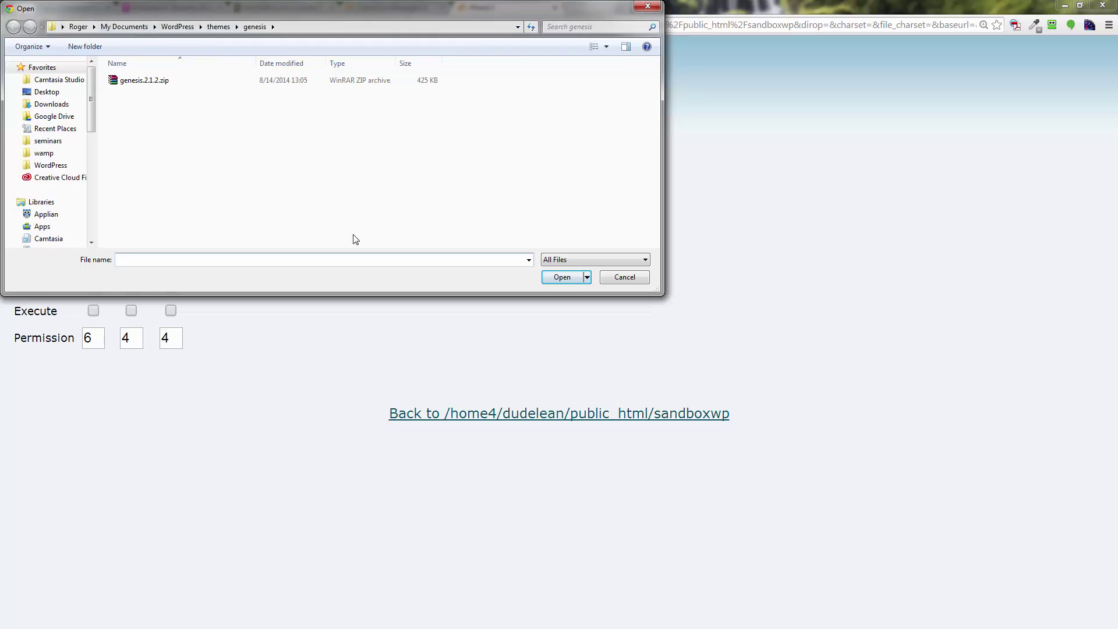
click(50, 93)
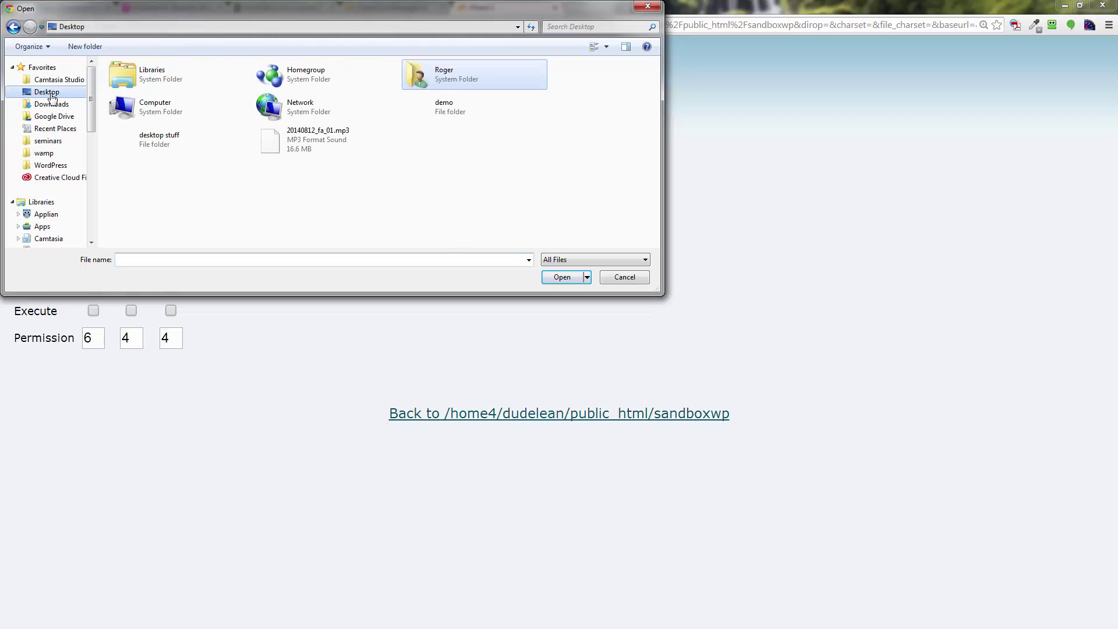
double_click(448, 108)
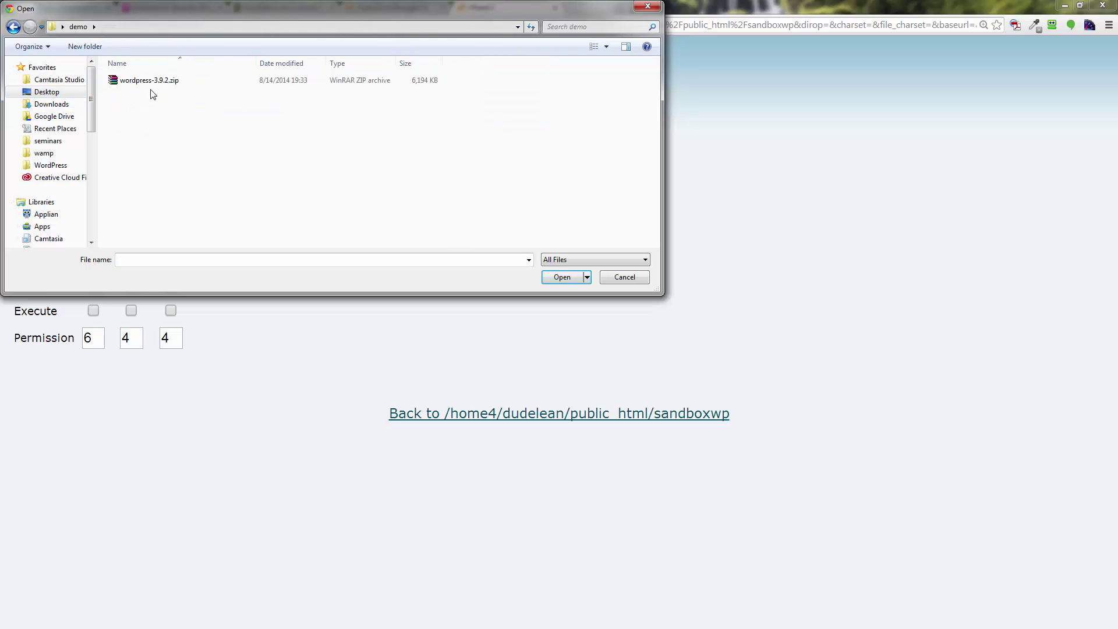
click(152, 82)
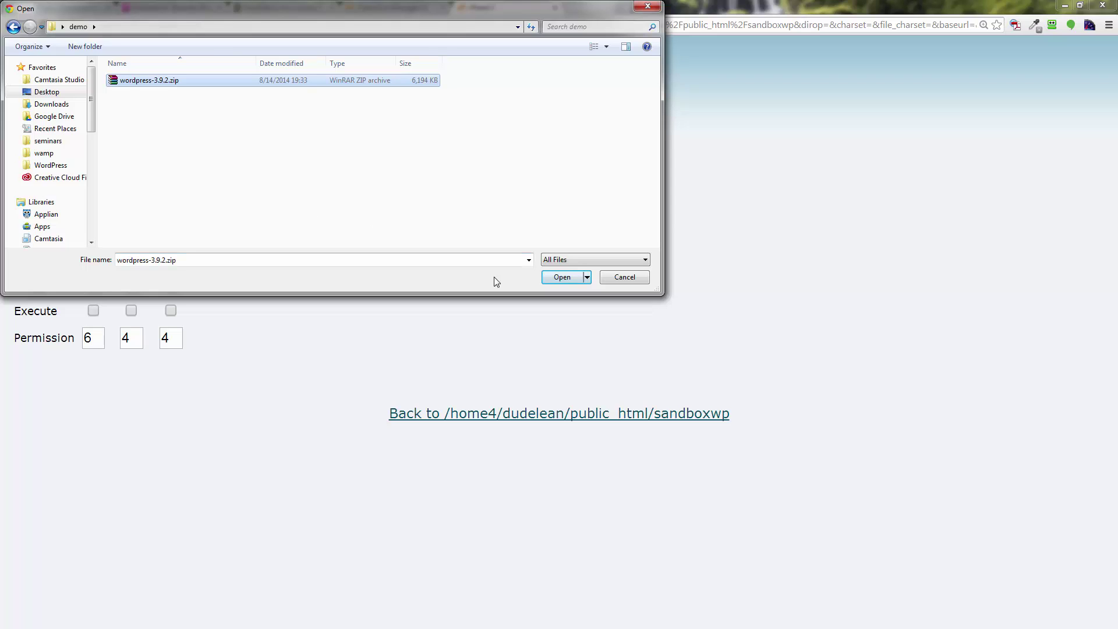
click(560, 278)
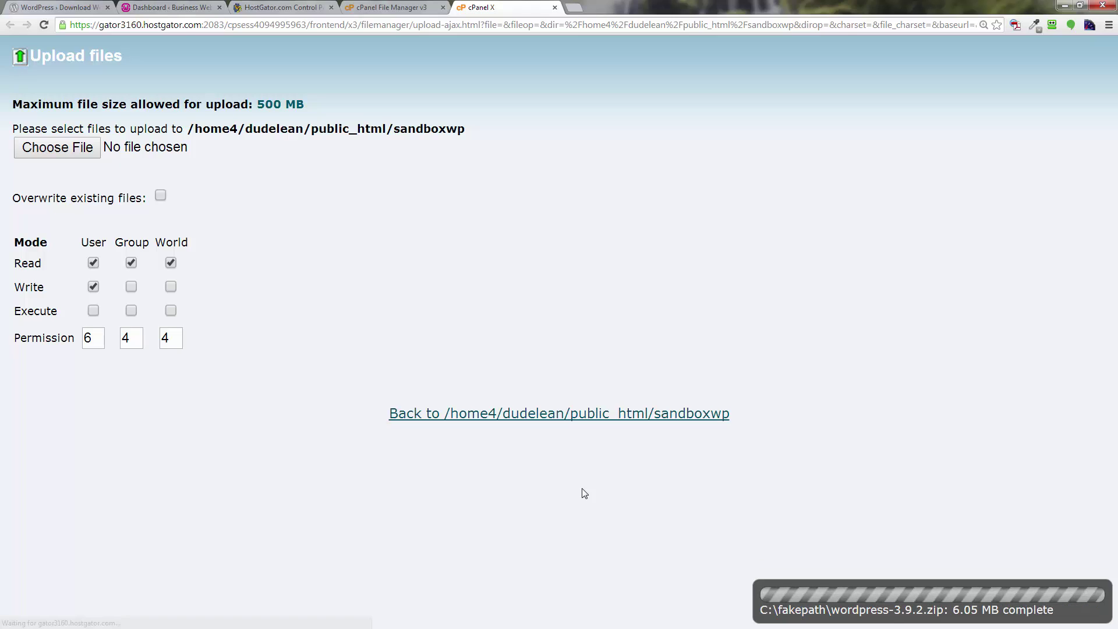
click(556, 8)
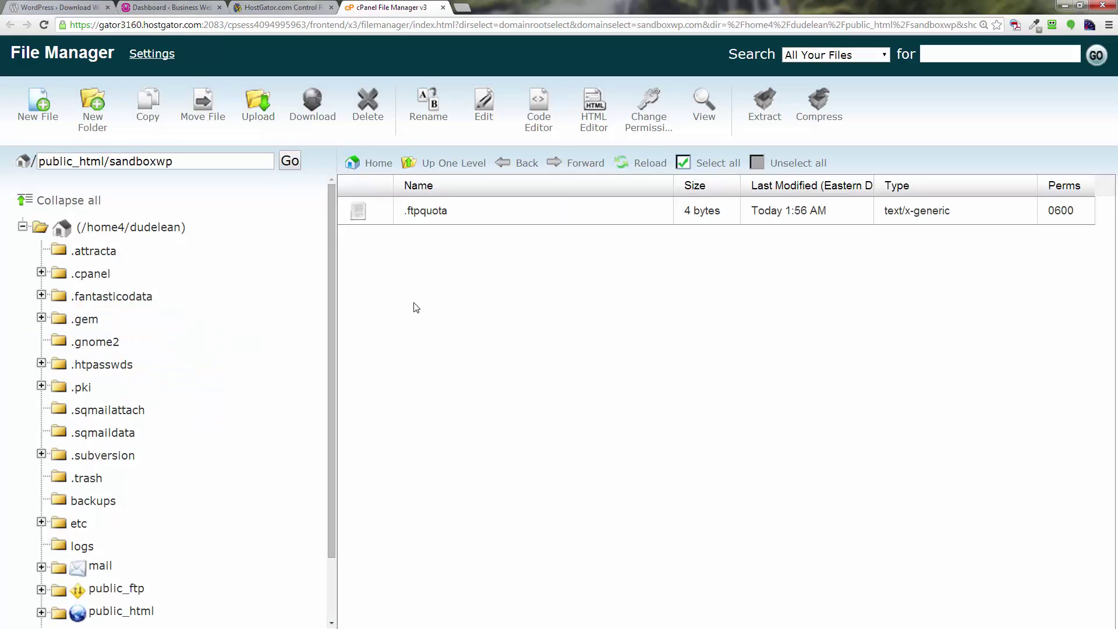
Reload the listing and extract wordpress-3.9.2.zip into the sandboxwp folder.
click(629, 166)
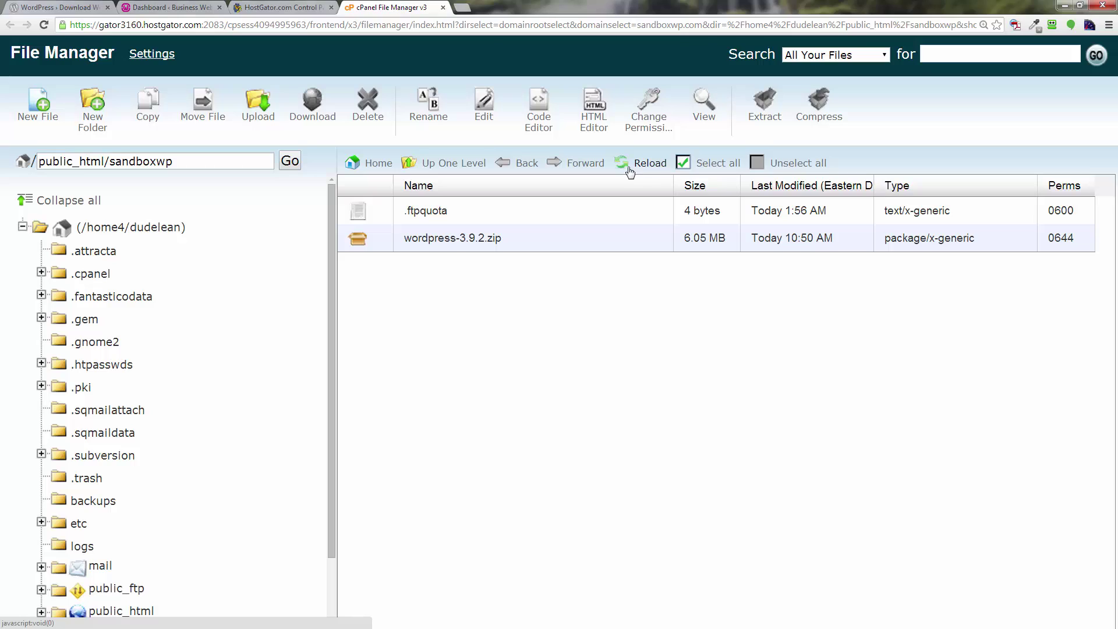
click(376, 241)
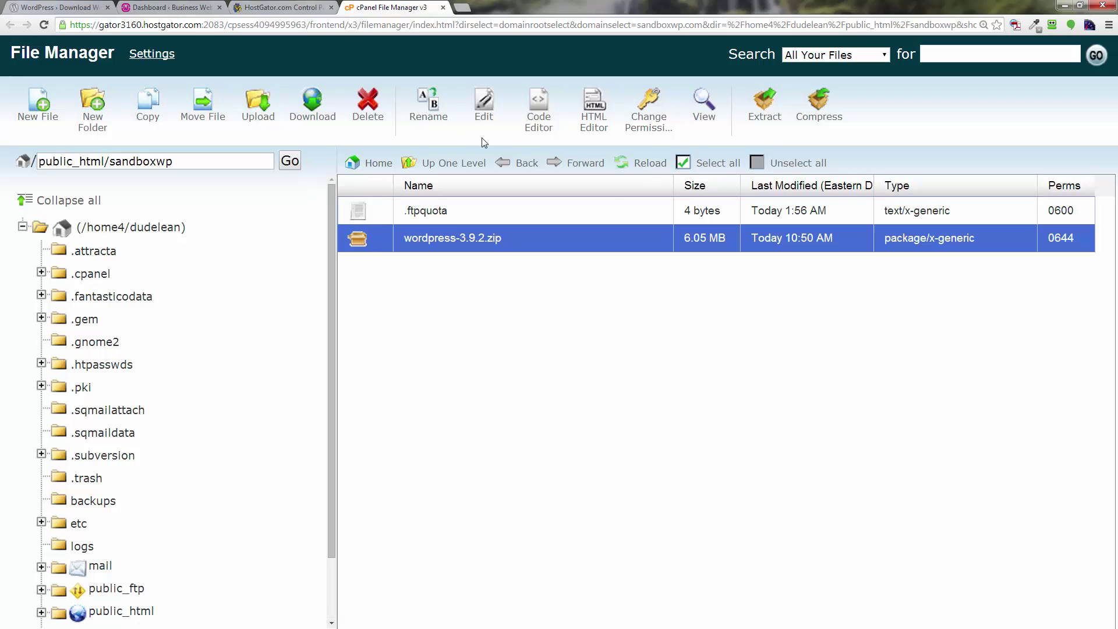
click(765, 113)
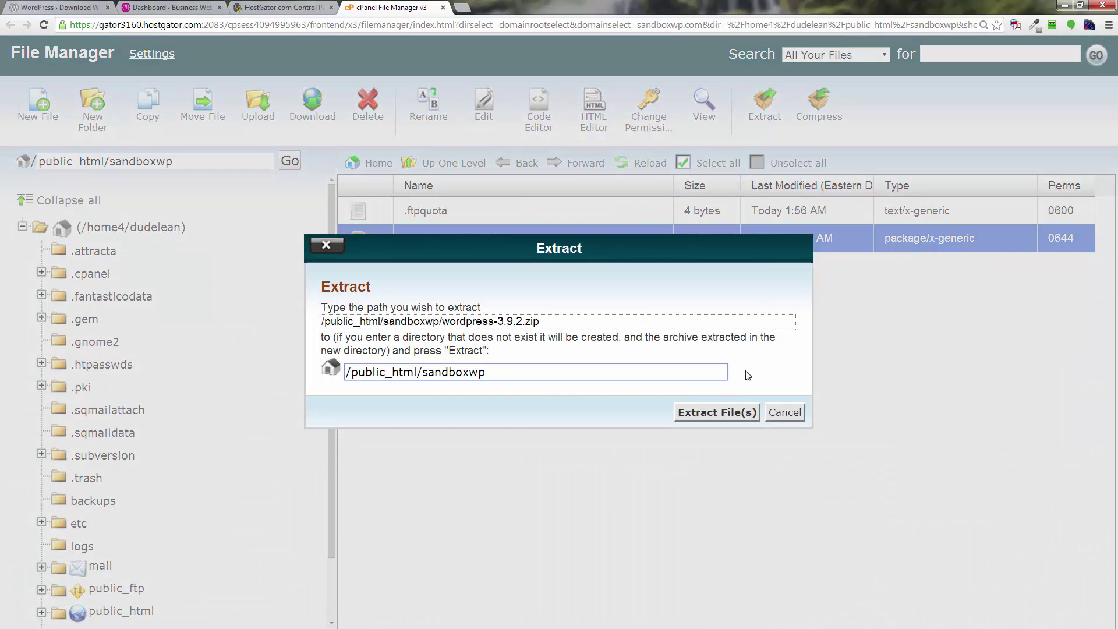
click(723, 412)
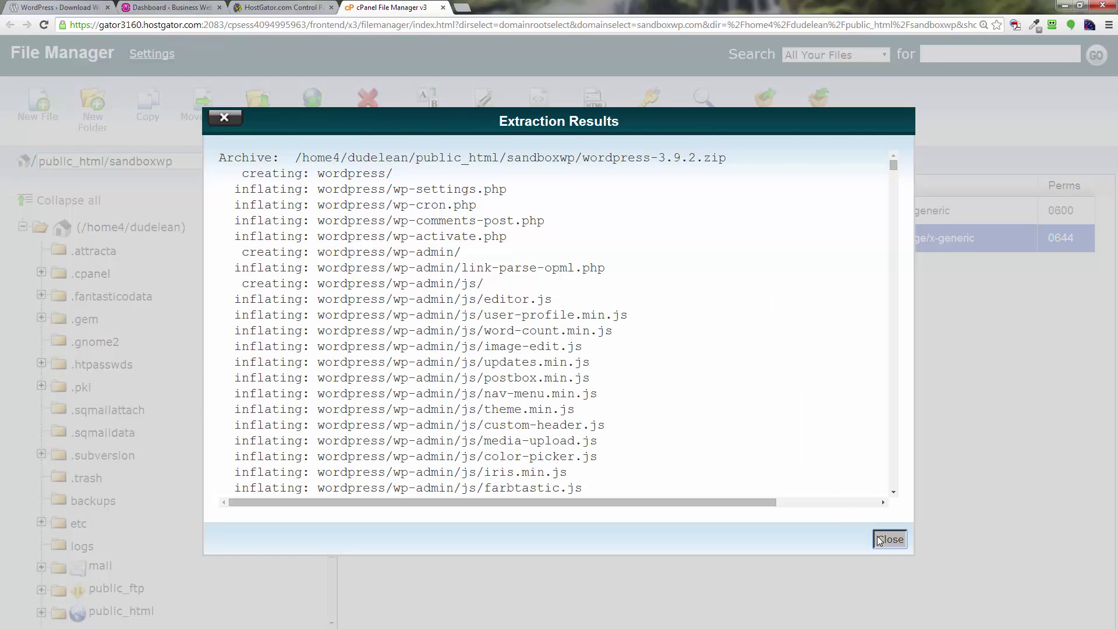
click(880, 540)
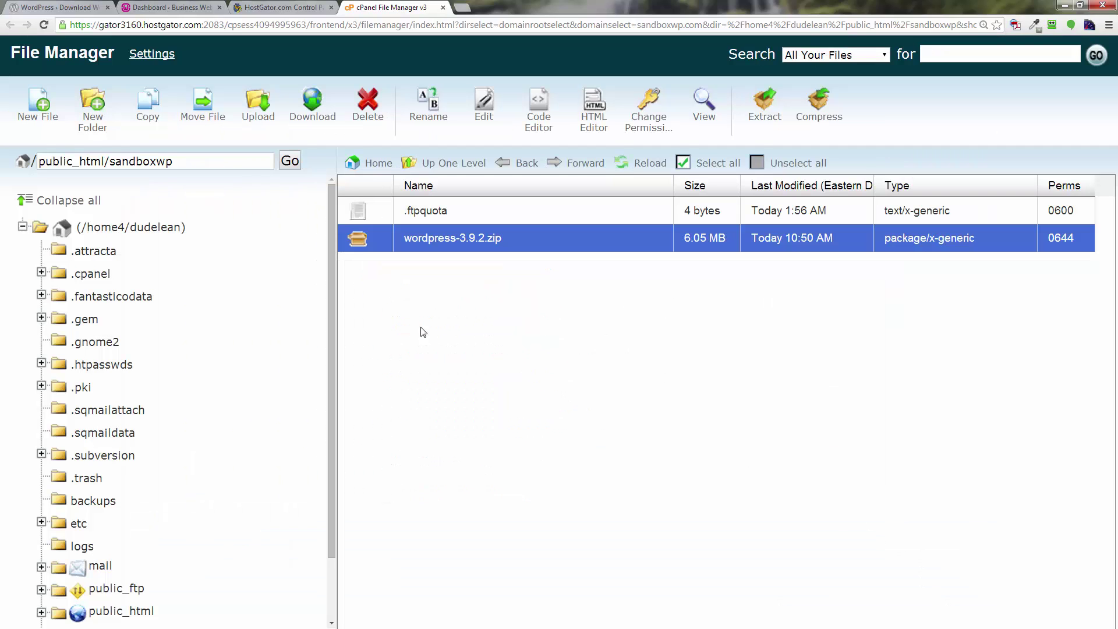
Reload again and delete the wordpress-3.9.2.zip archive.
click(630, 165)
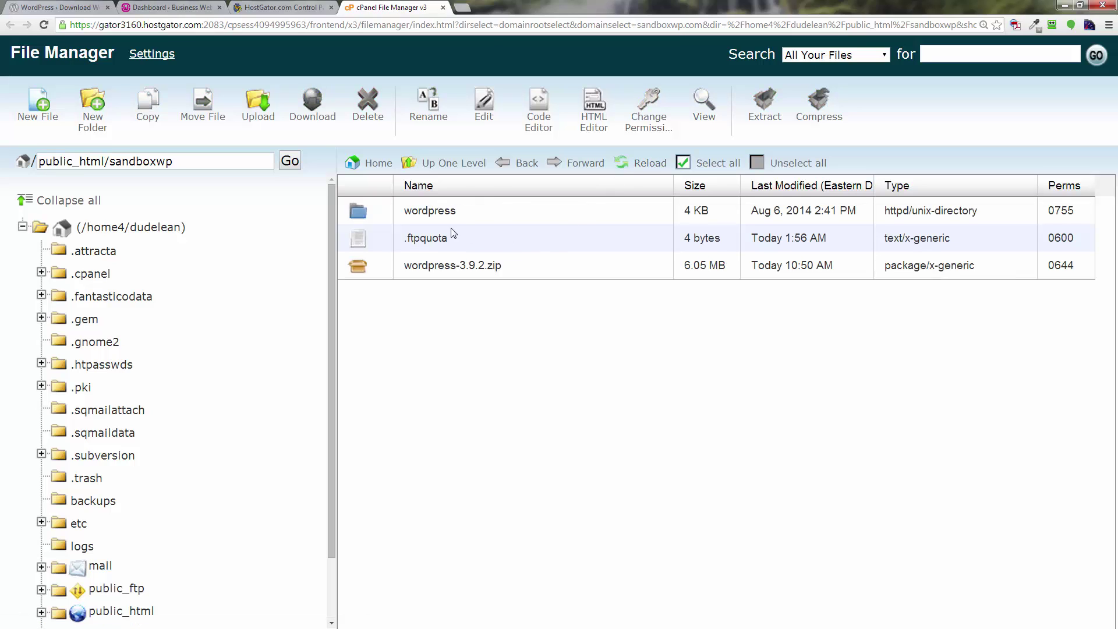
click(368, 270)
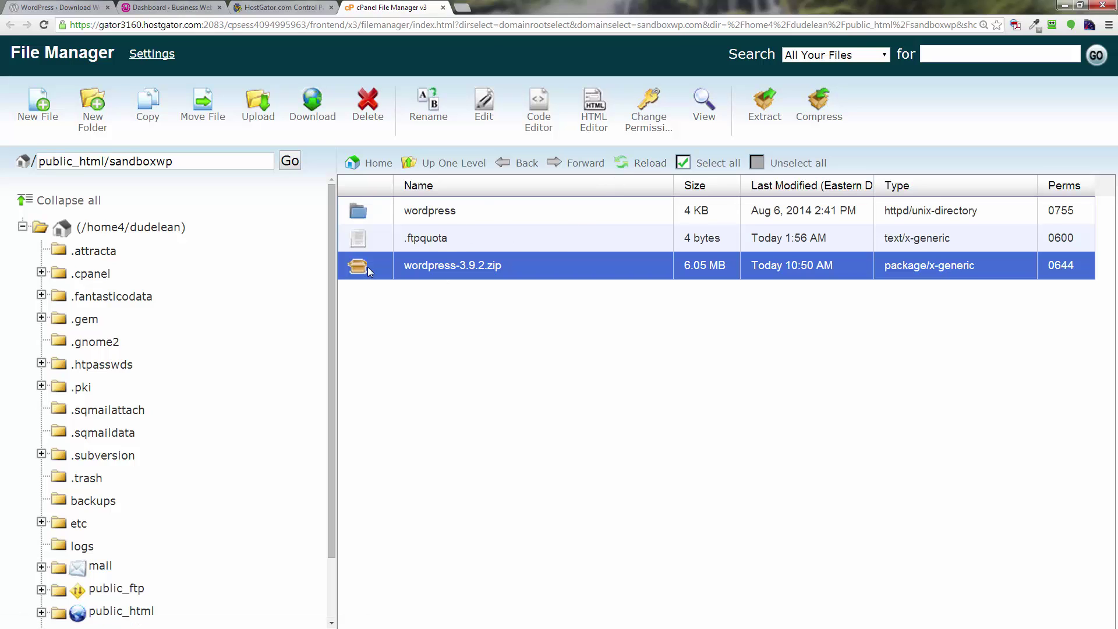
click(373, 109)
click(689, 397)
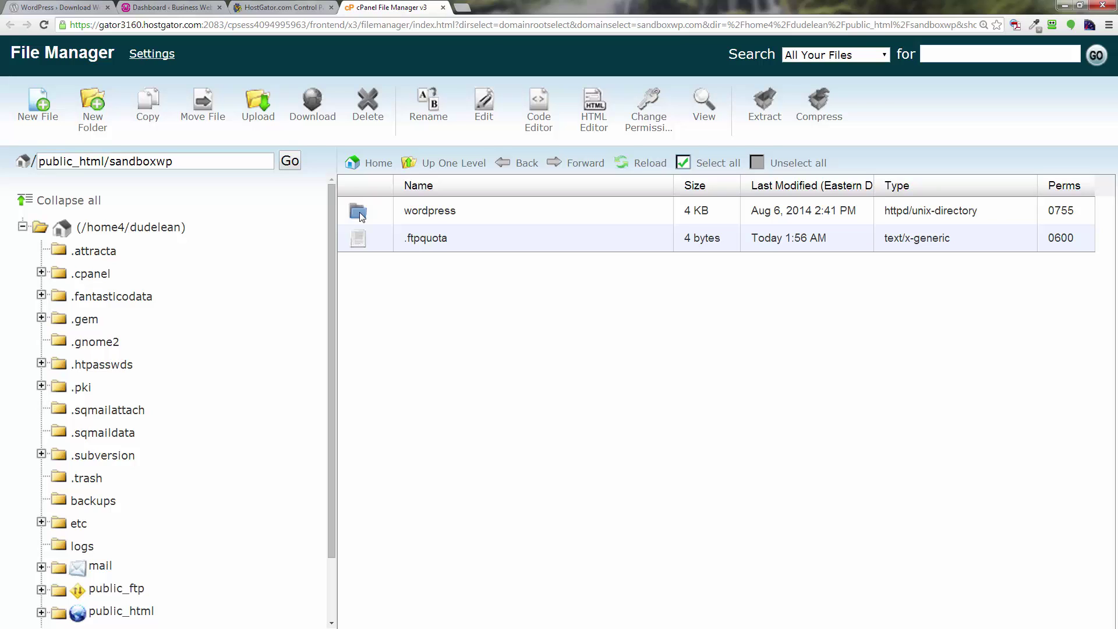
Move every file from the wordpress folder up into /public_html/sandboxwp.
double_click(359, 212)
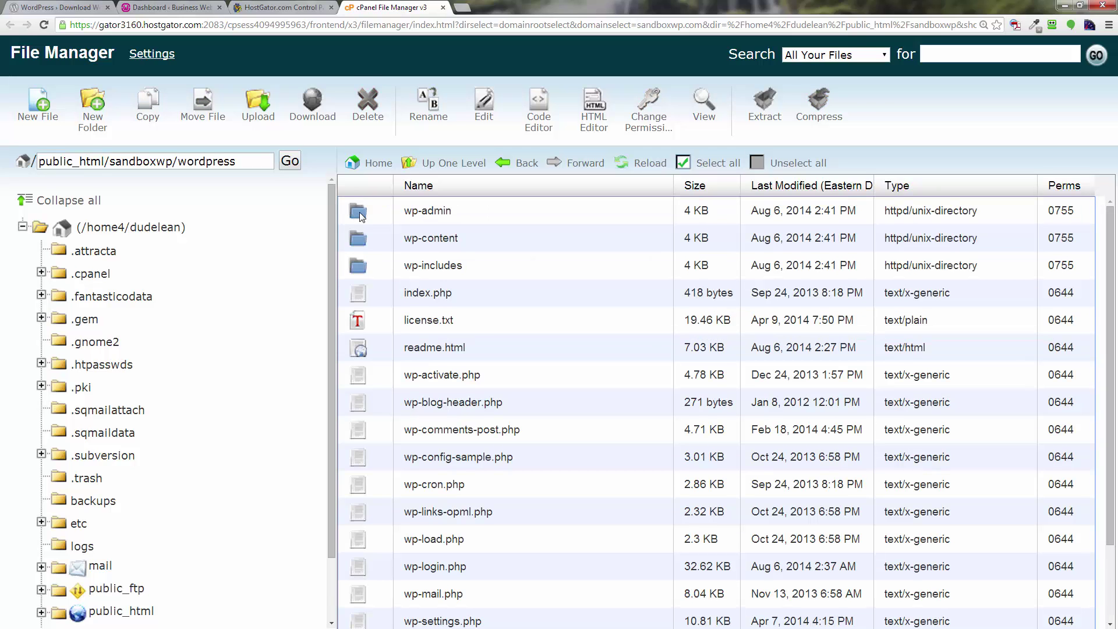
click(705, 166)
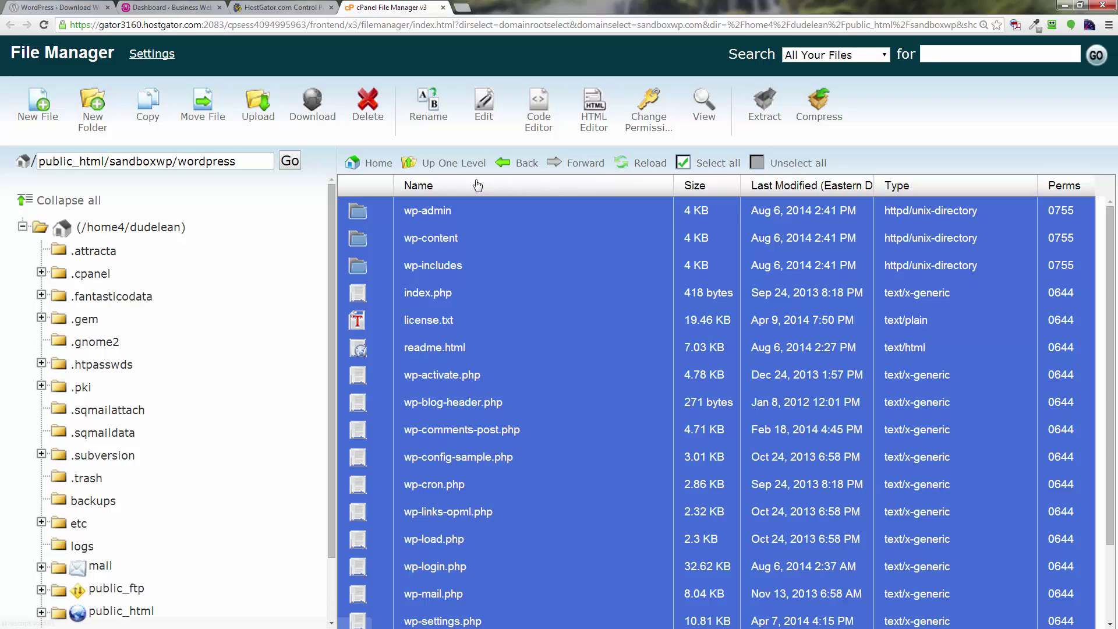
click(203, 116)
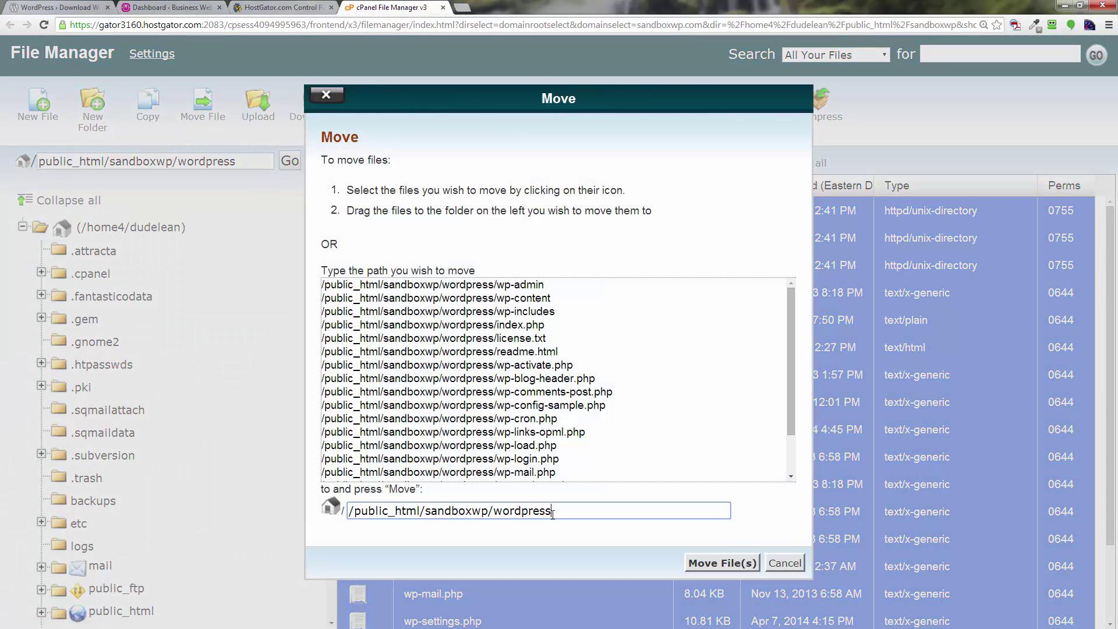
drag(558, 513, 493, 511)
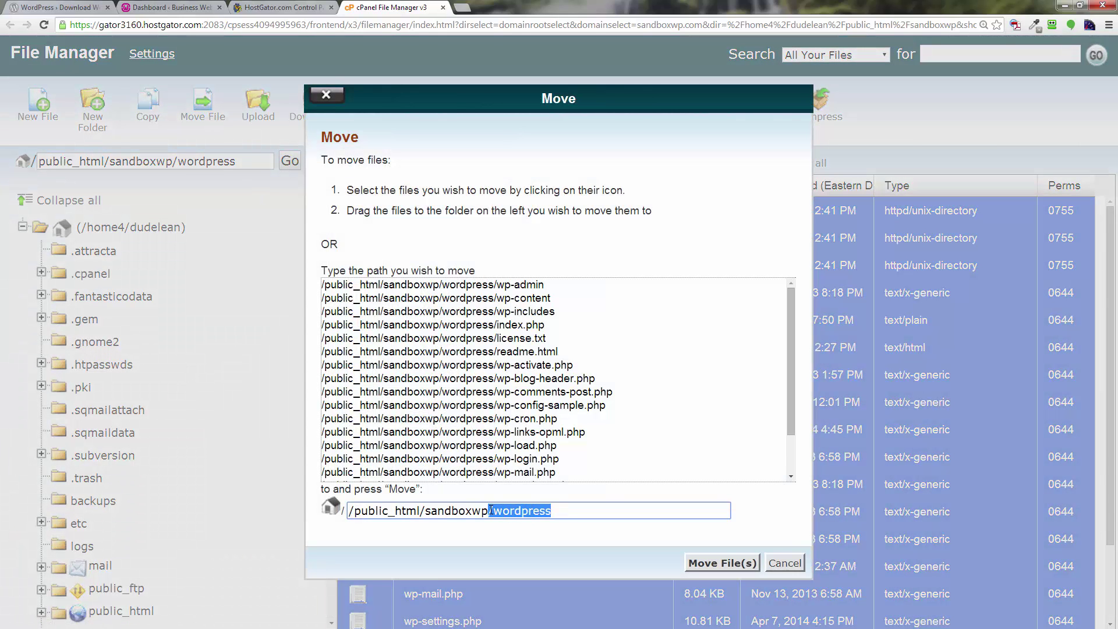
key(BackSpace)
click(706, 562)
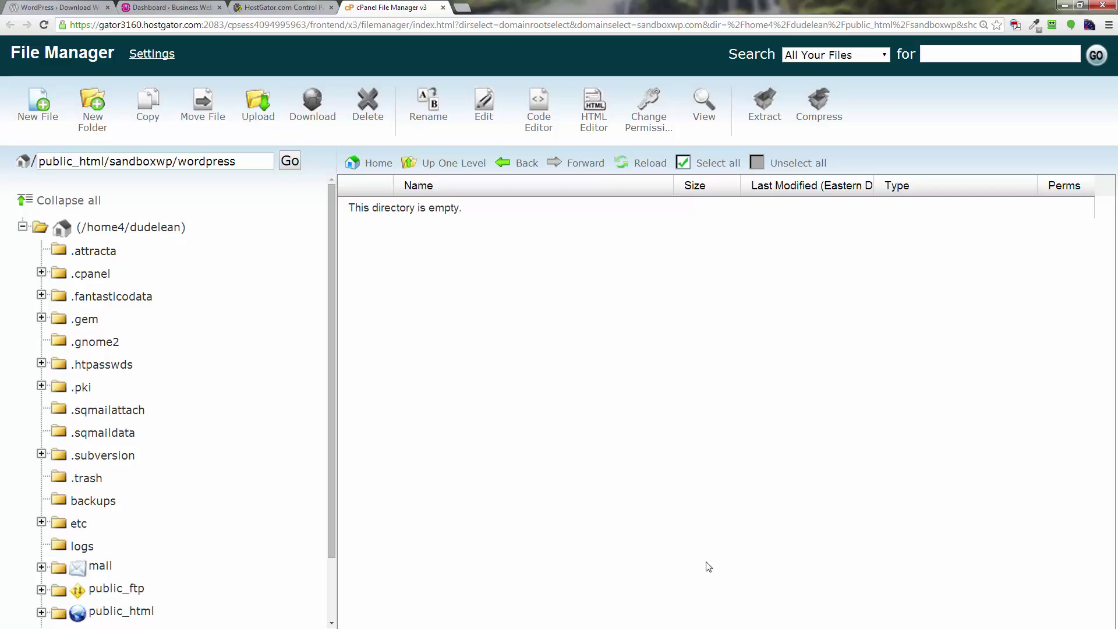
Go up to sandboxwp and delete the emptied wordpress folder.
click(445, 166)
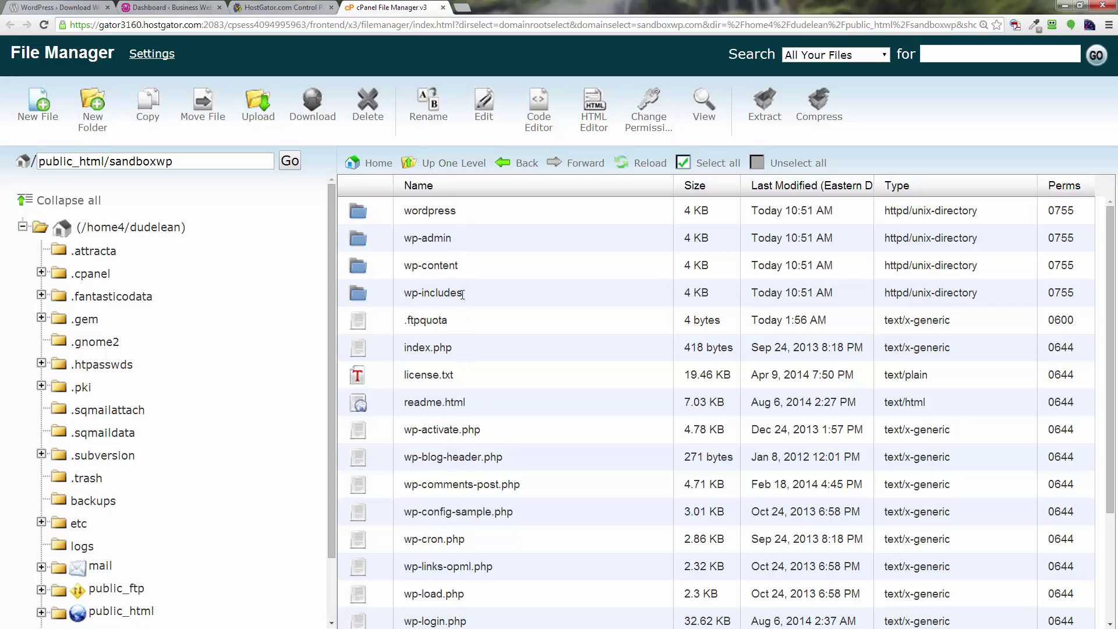
click(362, 214)
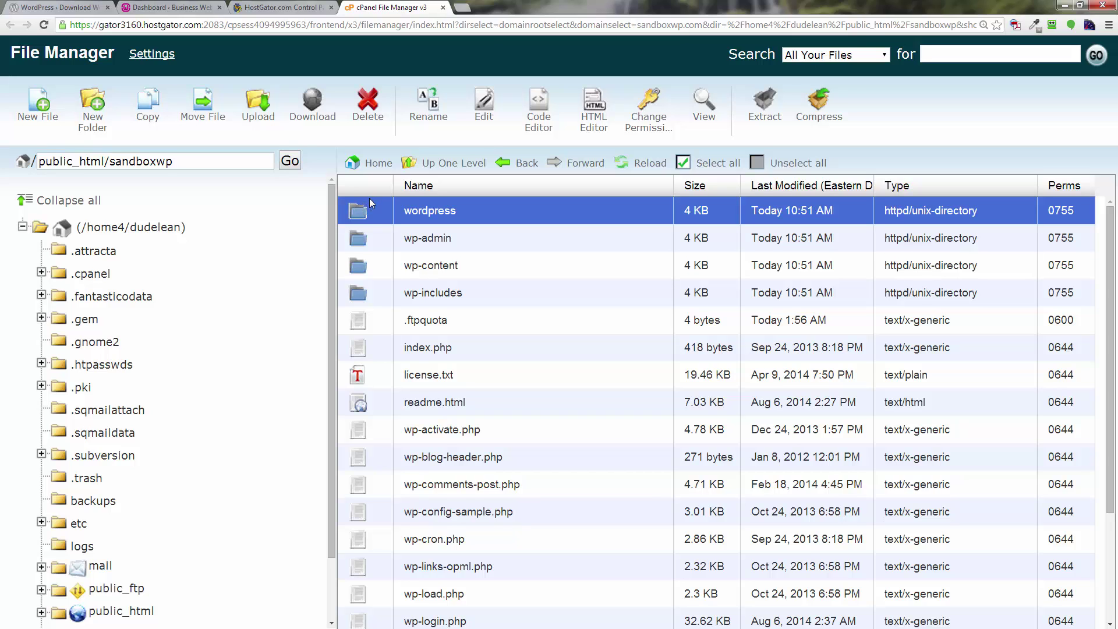
click(368, 104)
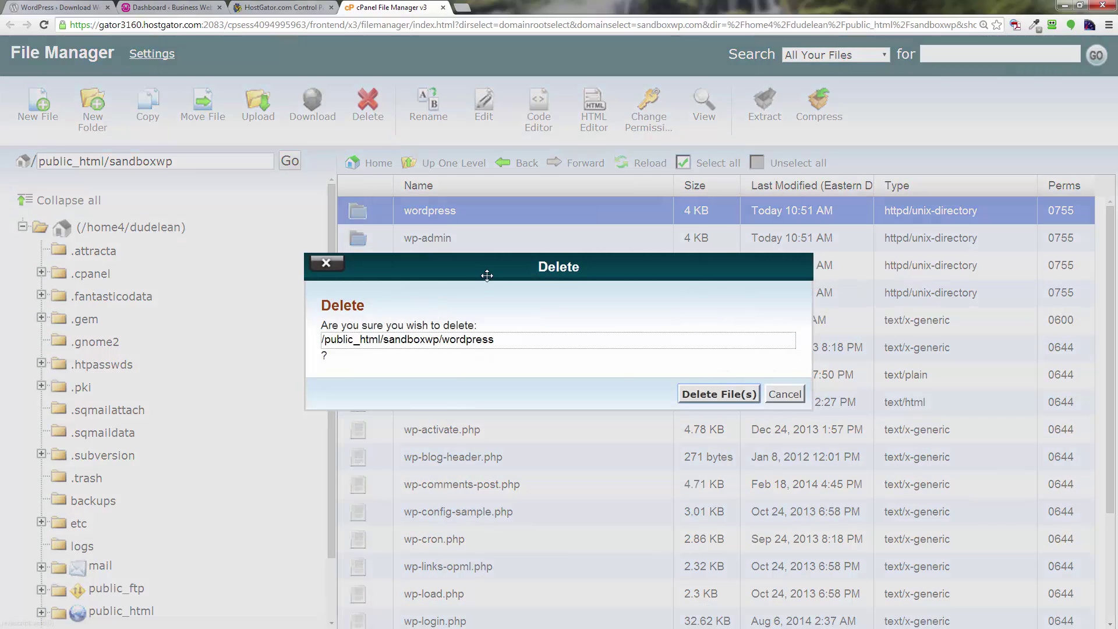
click(701, 399)
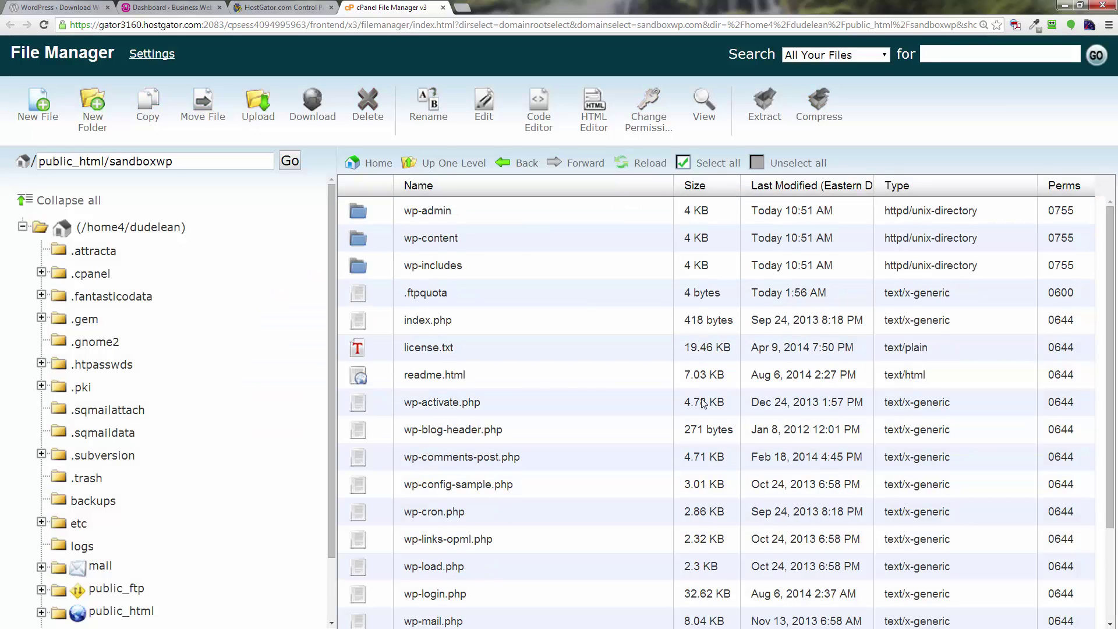
Load sandboxwp.com in Chrome, which reports the missing wp-config.php file.
click(318, 28)
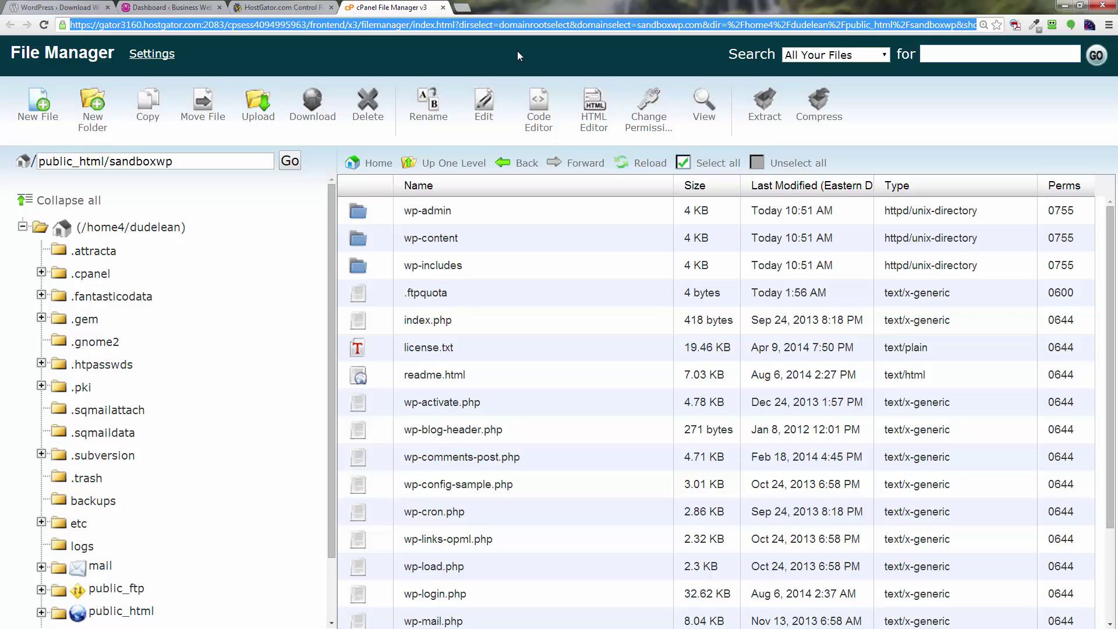
text(sansd)
key(BackSpace)
key(BackSpace)
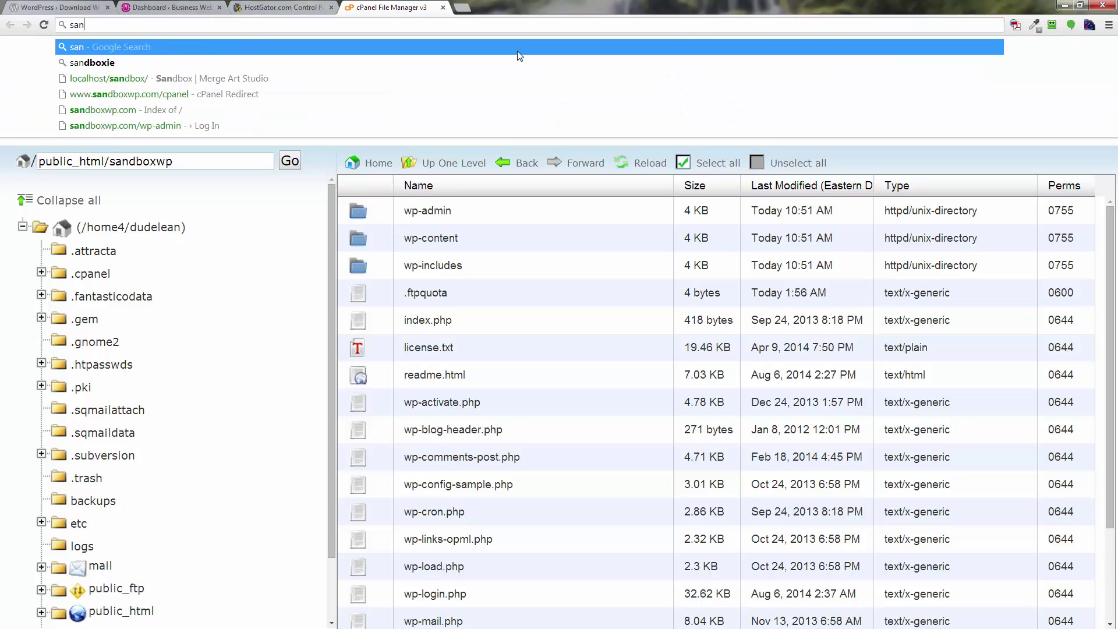
text(s)
key(BackSpace)
text(dboxwp.com)
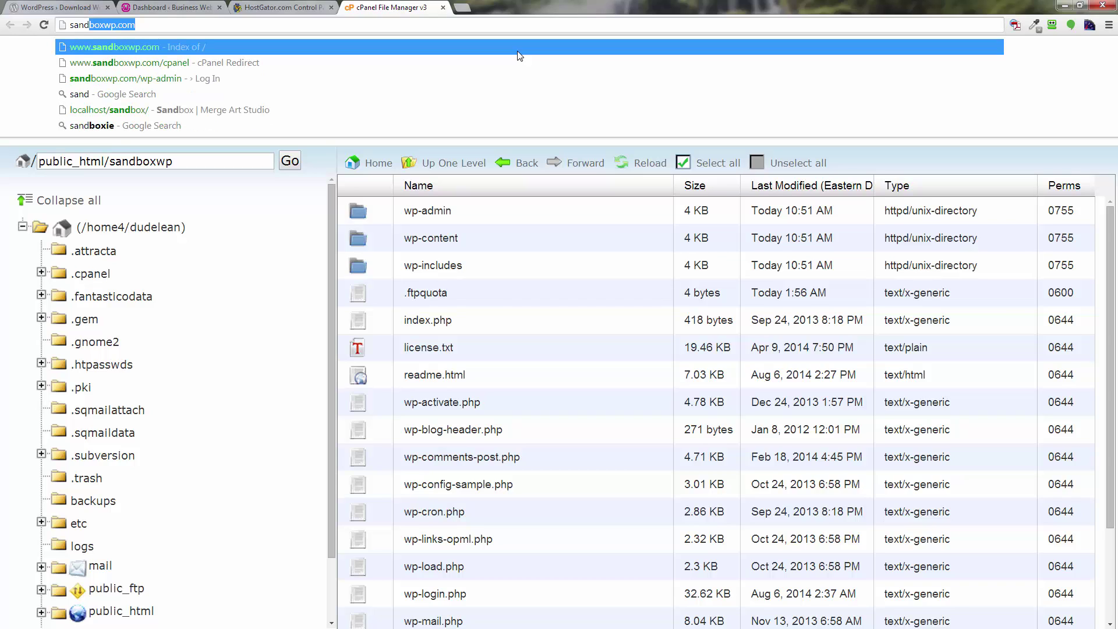
key(Return)
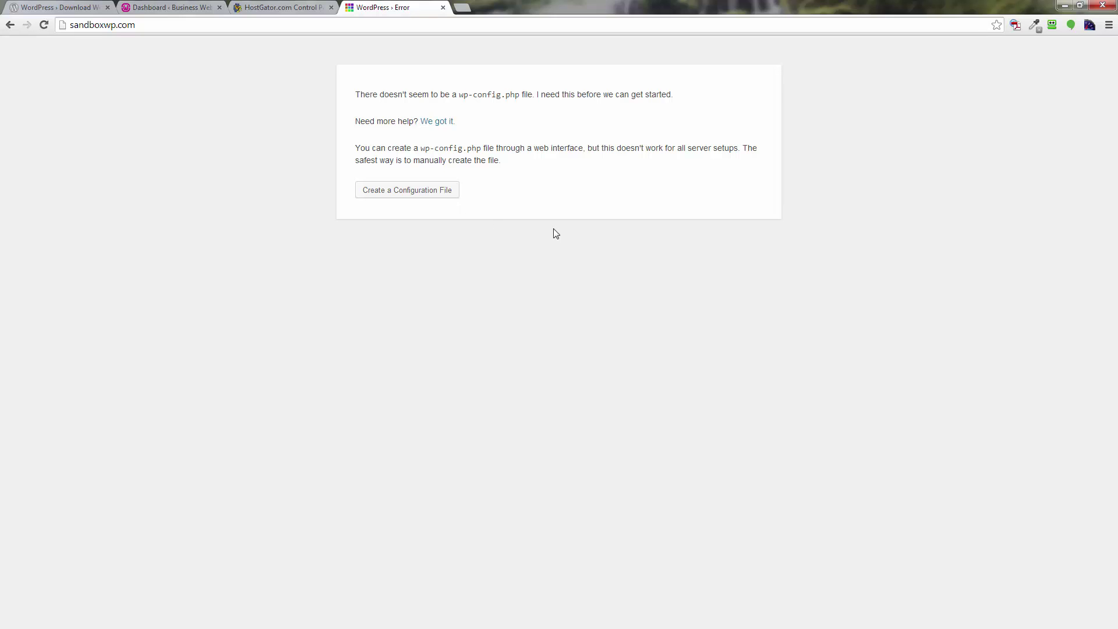
Zoom the page in twice and start creating the WordPress configuration file.
key(ctrl+plus)
key(ctrl+plus)
key(ctrl+plus)
key(ctrl+plus)
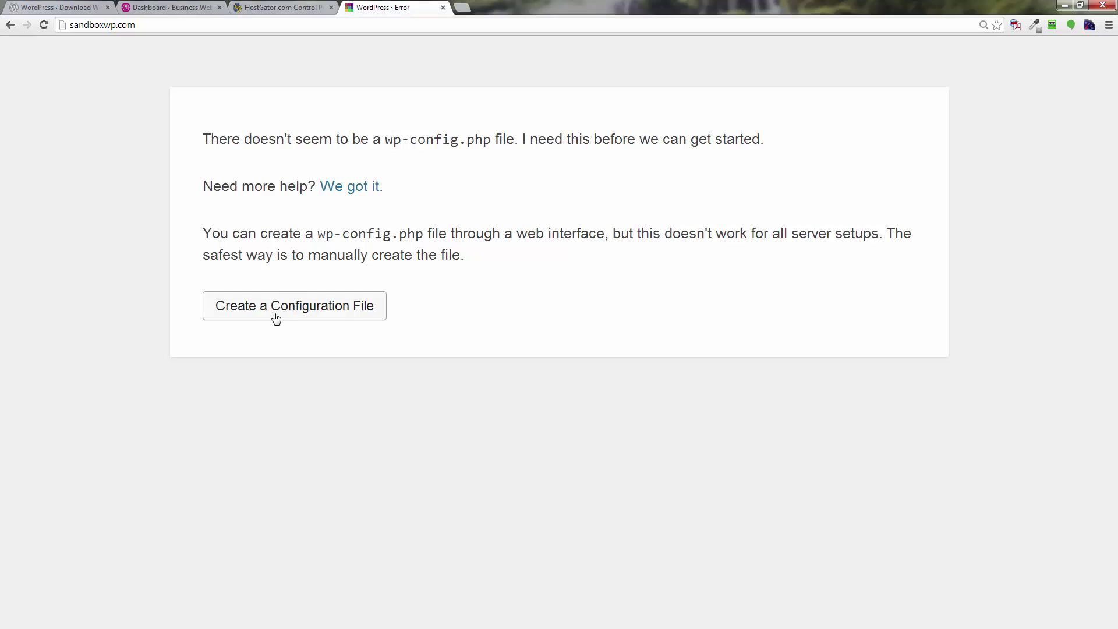
key(ctrl+plus)
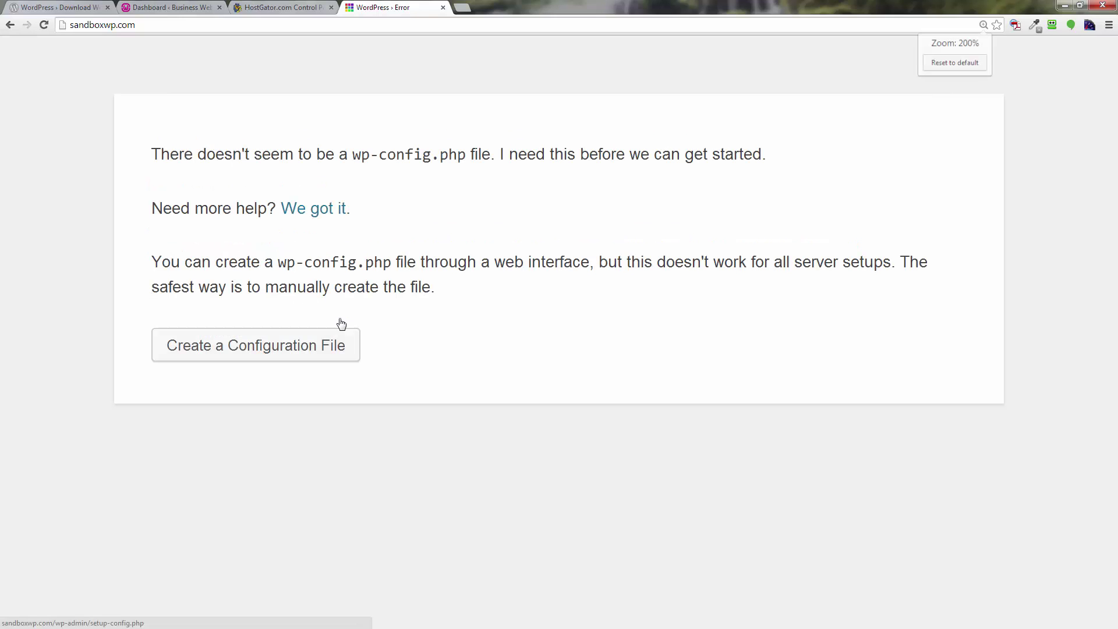
click(290, 357)
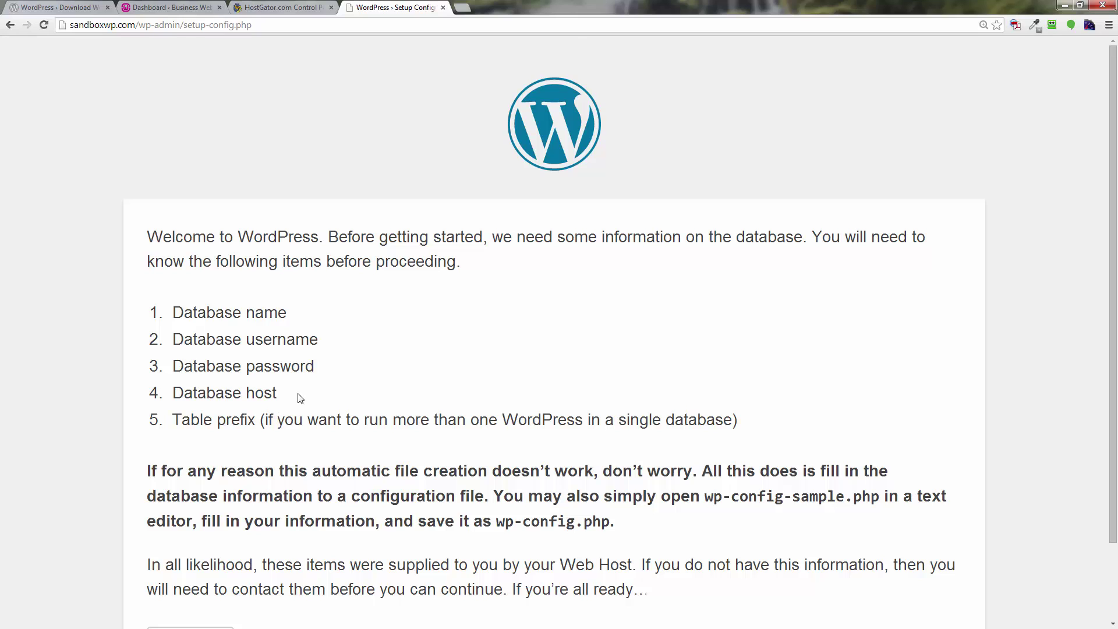
Replace the default Database Name with the database name copied from the saved notes.
scroll(315, 384, down, 3)
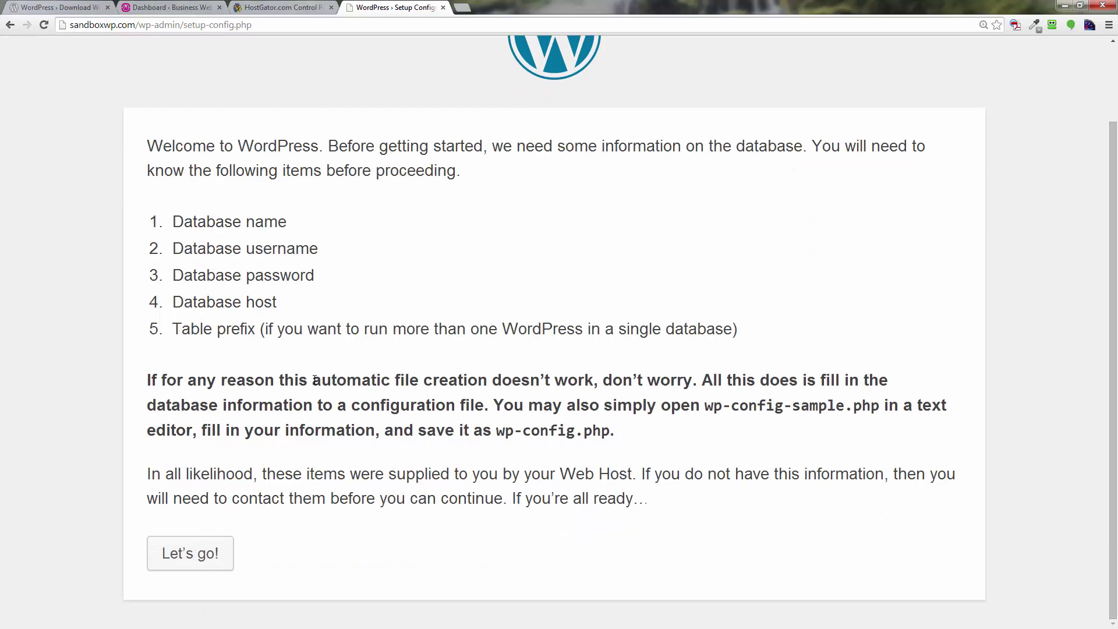
click(211, 561)
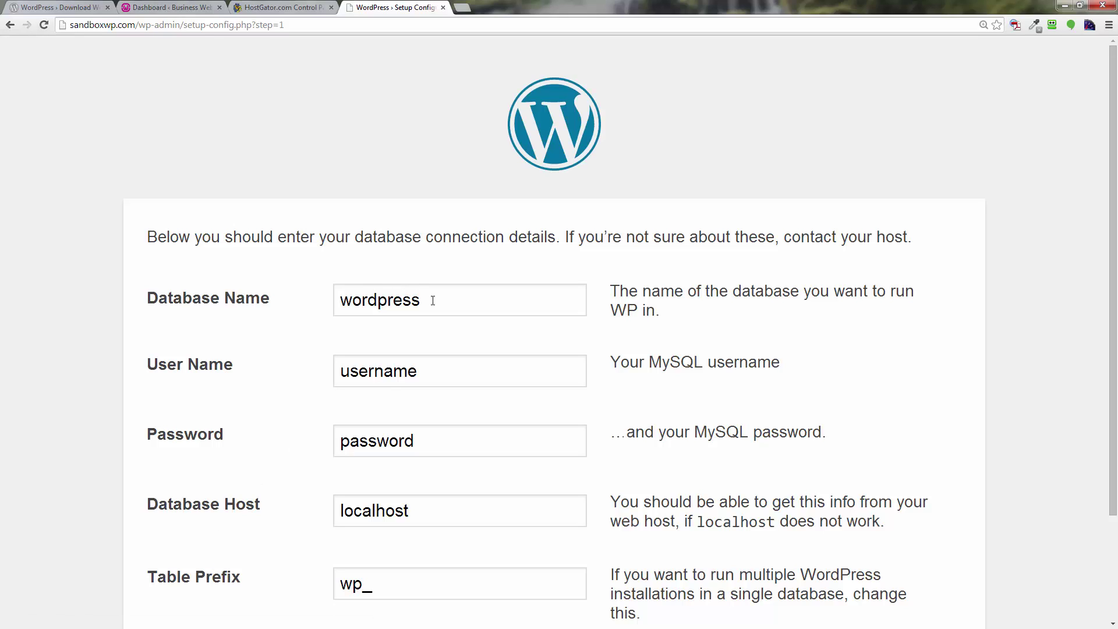
double_click(433, 301)
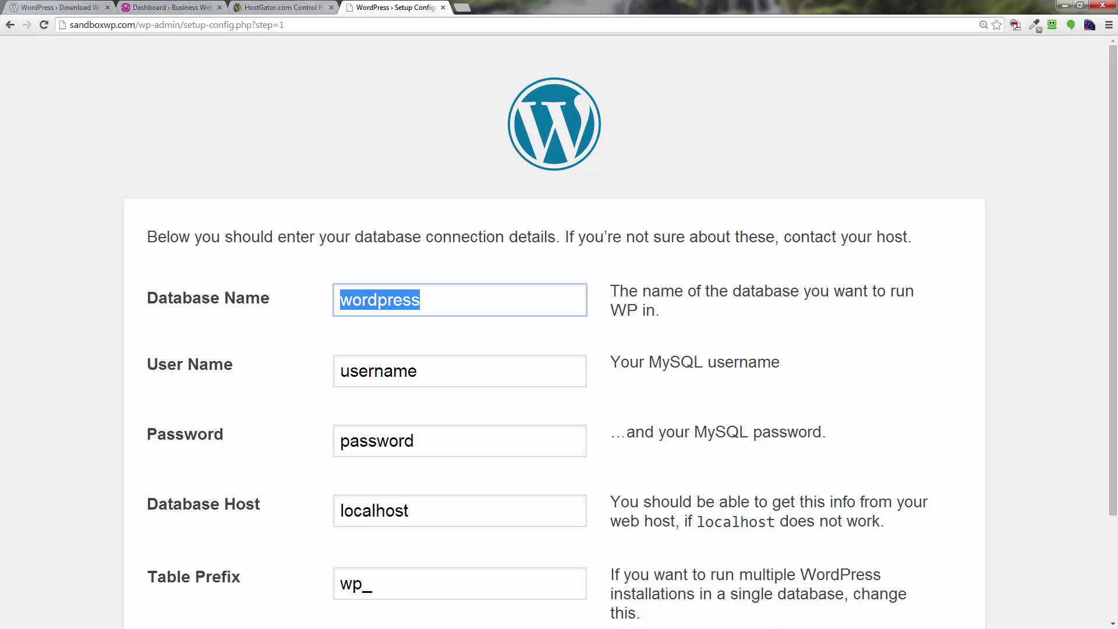
key(alt+Tab)
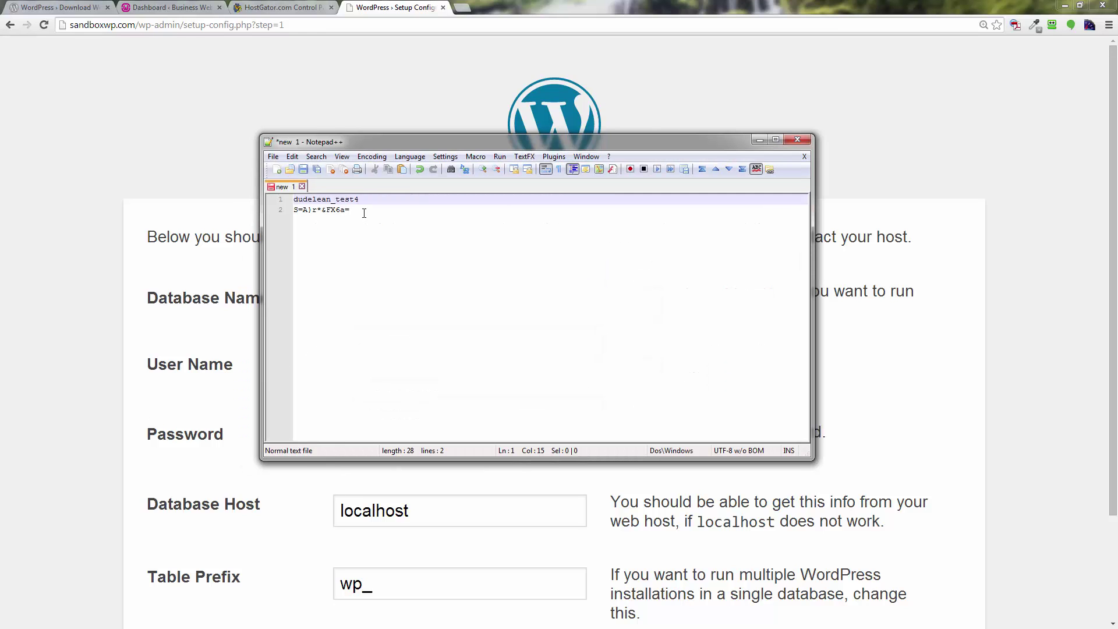
drag(366, 201, 294, 200)
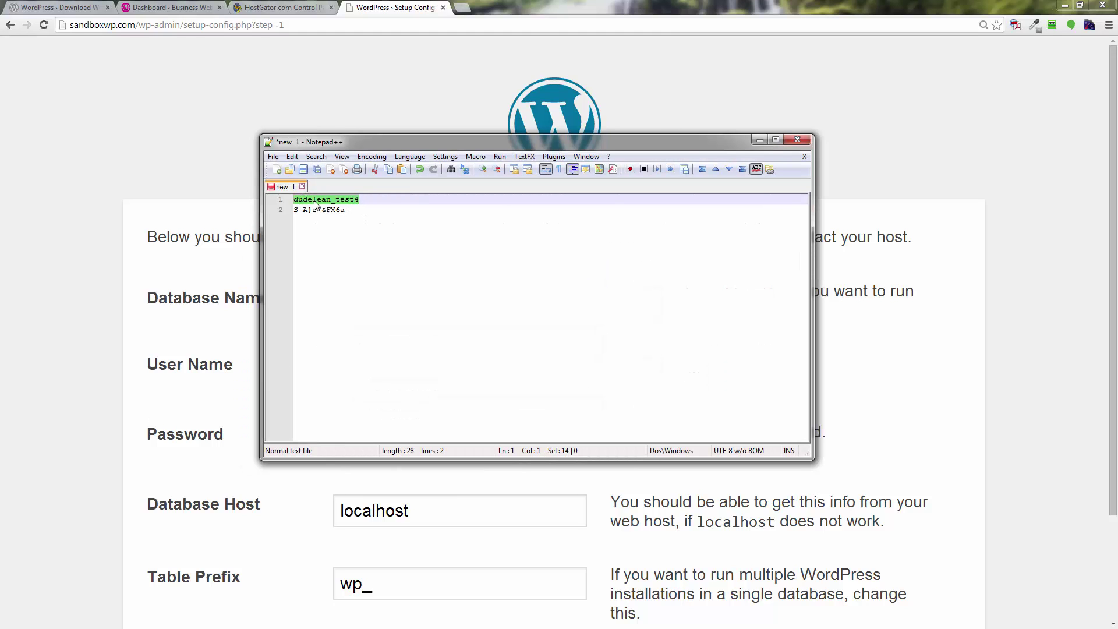
right_click(315, 202)
click(342, 221)
drag(484, 143, 0, 70)
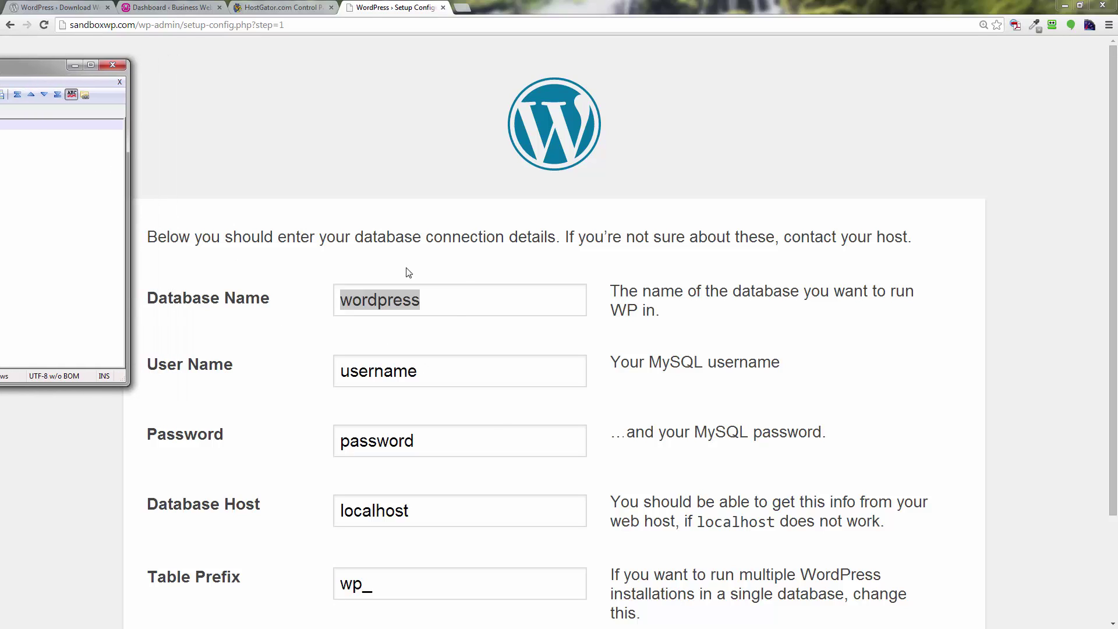
right_click(422, 301)
click(452, 366)
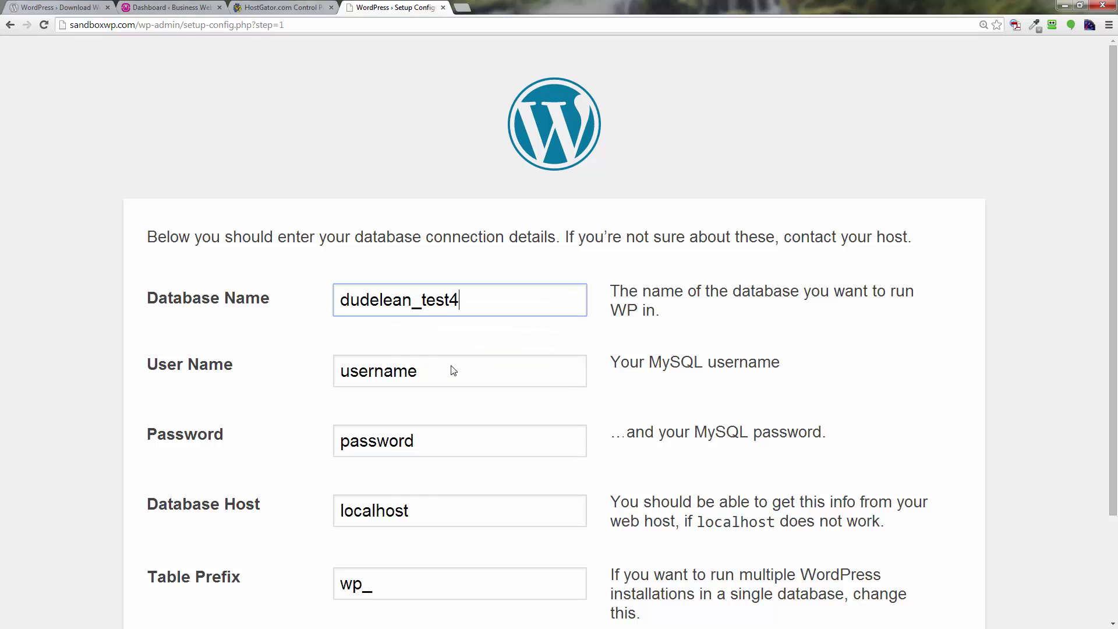
Paste the database user over the placeholder Username.
drag(433, 373, 315, 368)
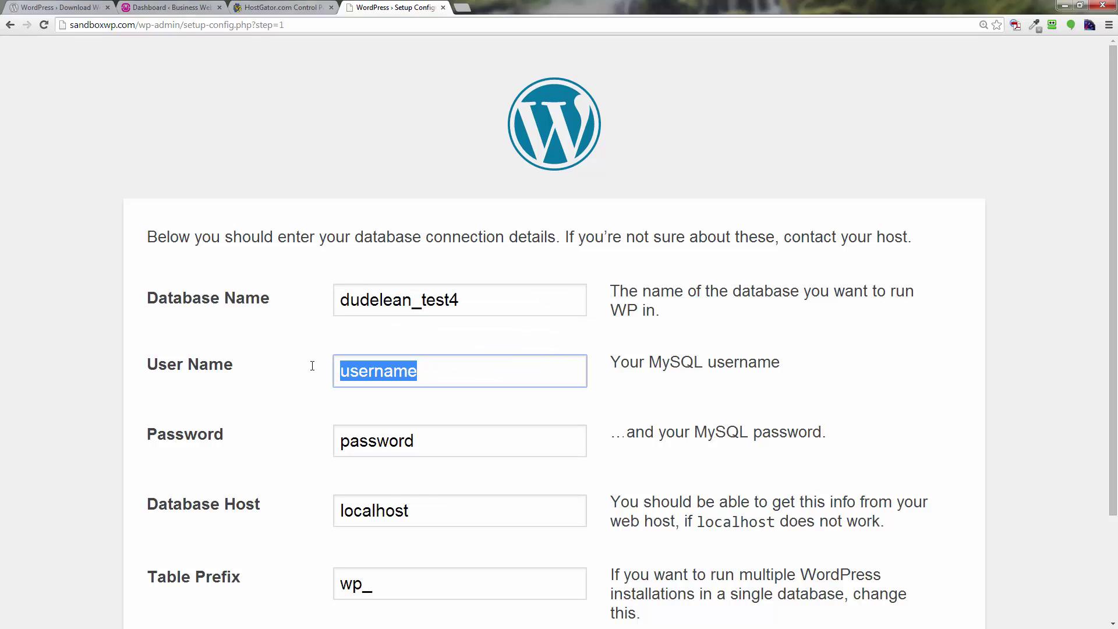
right_click(415, 374)
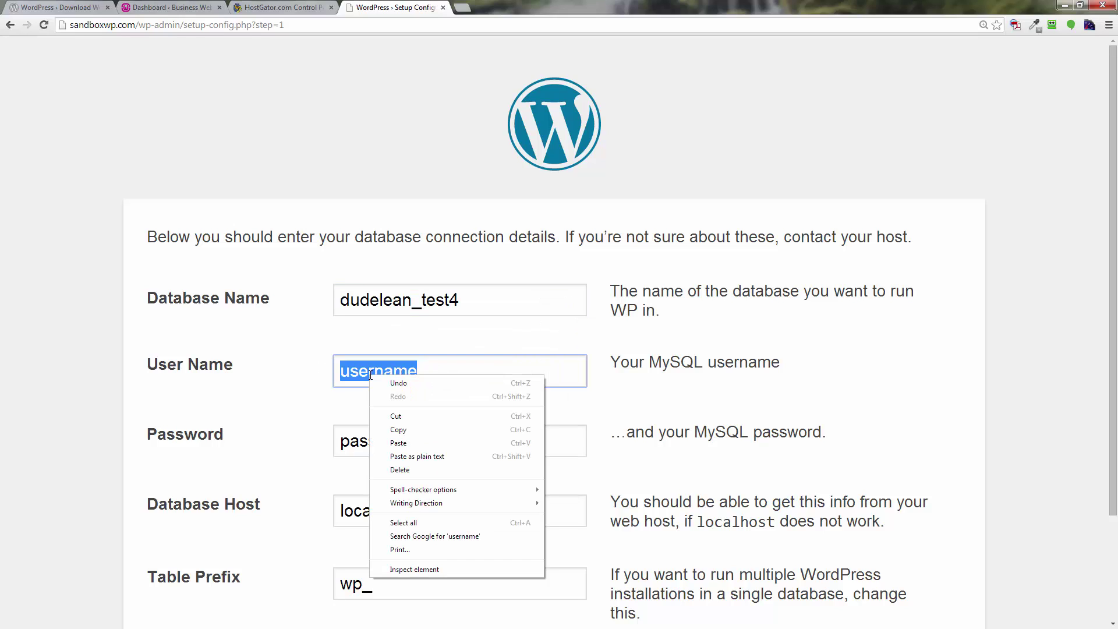
click(414, 441)
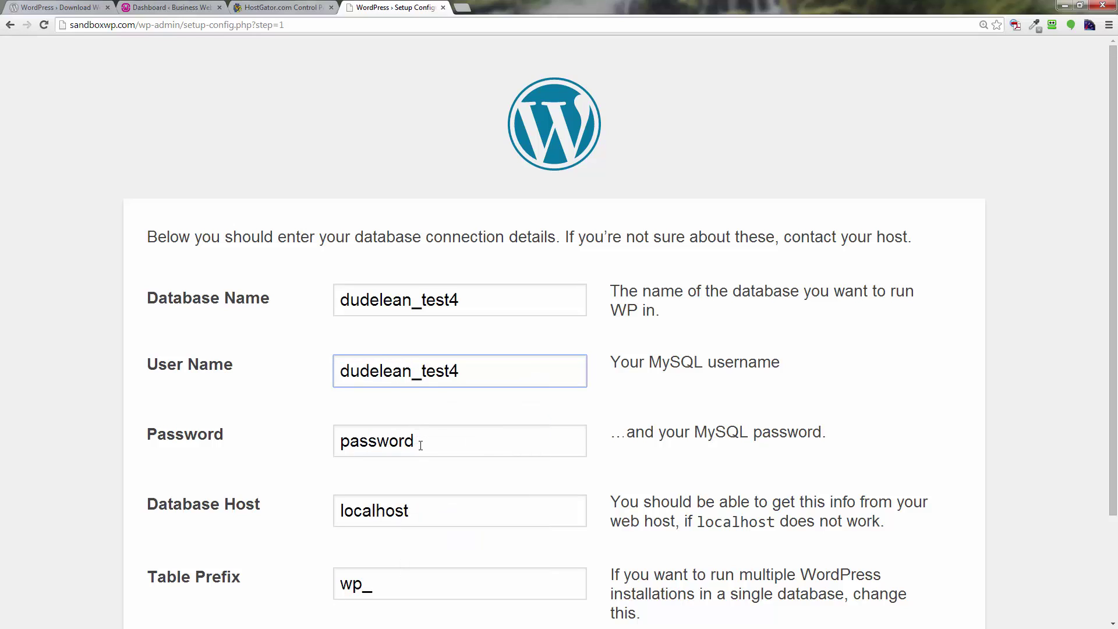
Copy the saved database password into the Password field and submit the connection details.
key(alt+Tab)
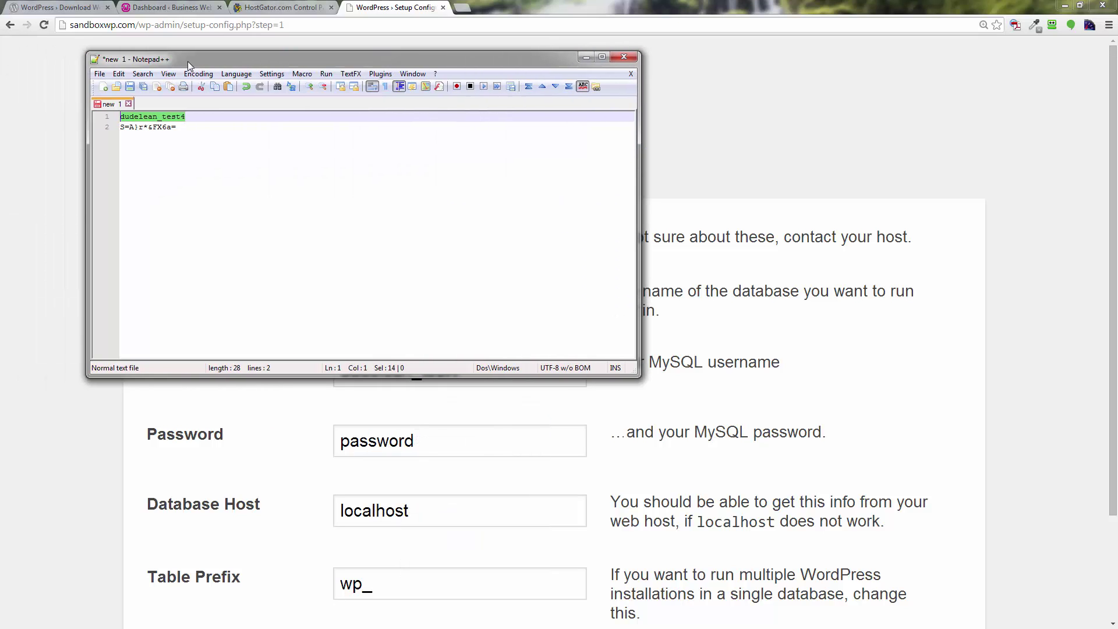
drag(178, 125, 118, 127)
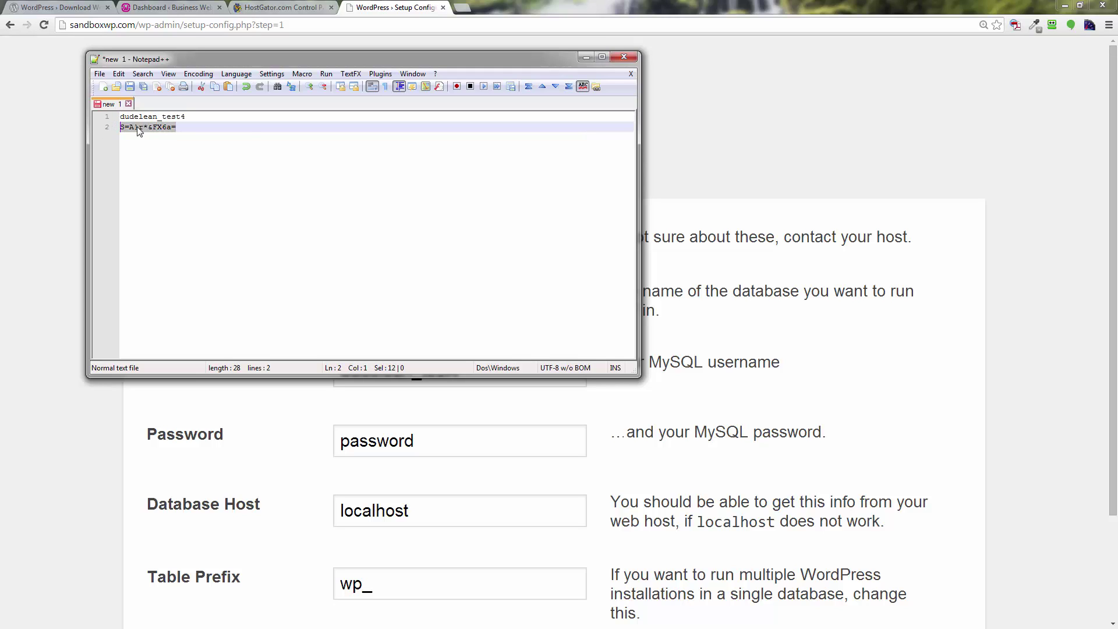
right_click(140, 128)
click(163, 149)
drag(565, 58, 18, 59)
double_click(419, 441)
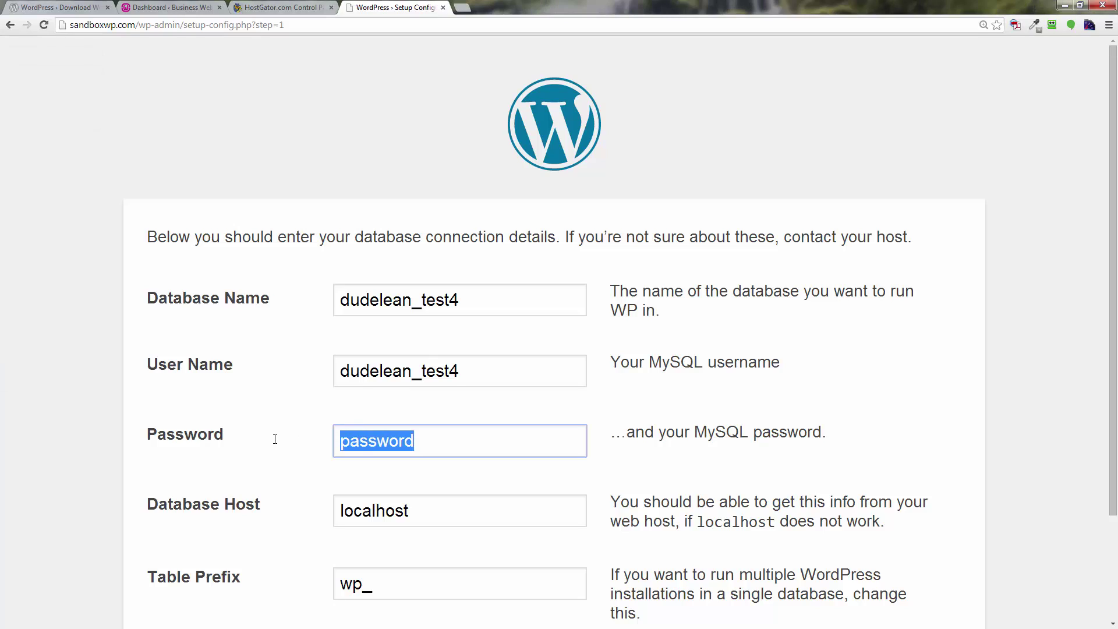
key(ctrl+v)
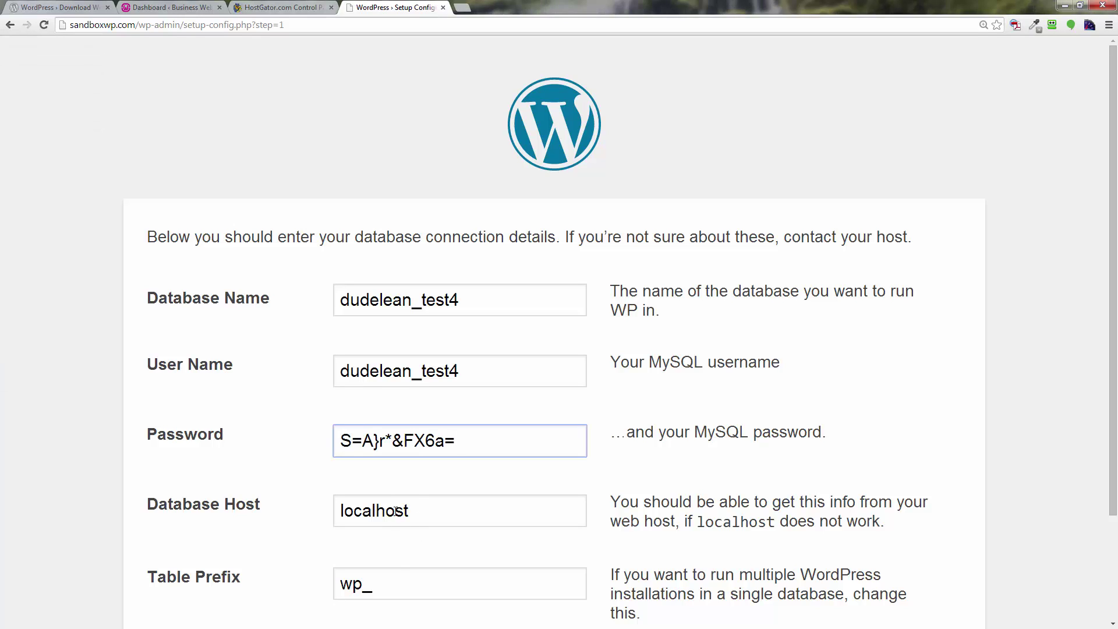
scroll(365, 575, down, 2)
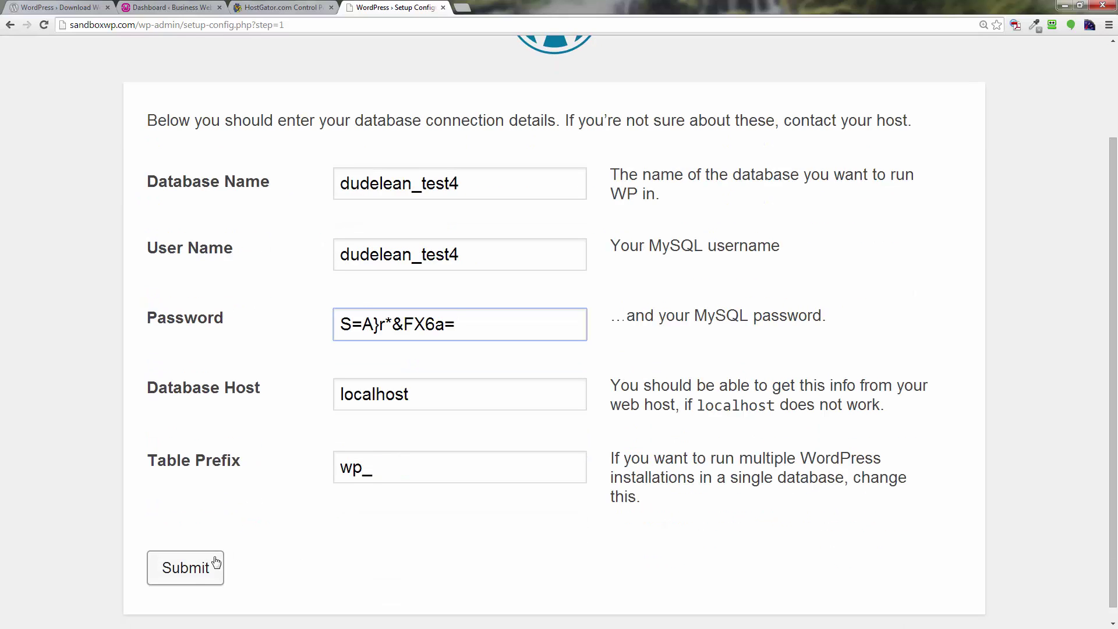
click(202, 574)
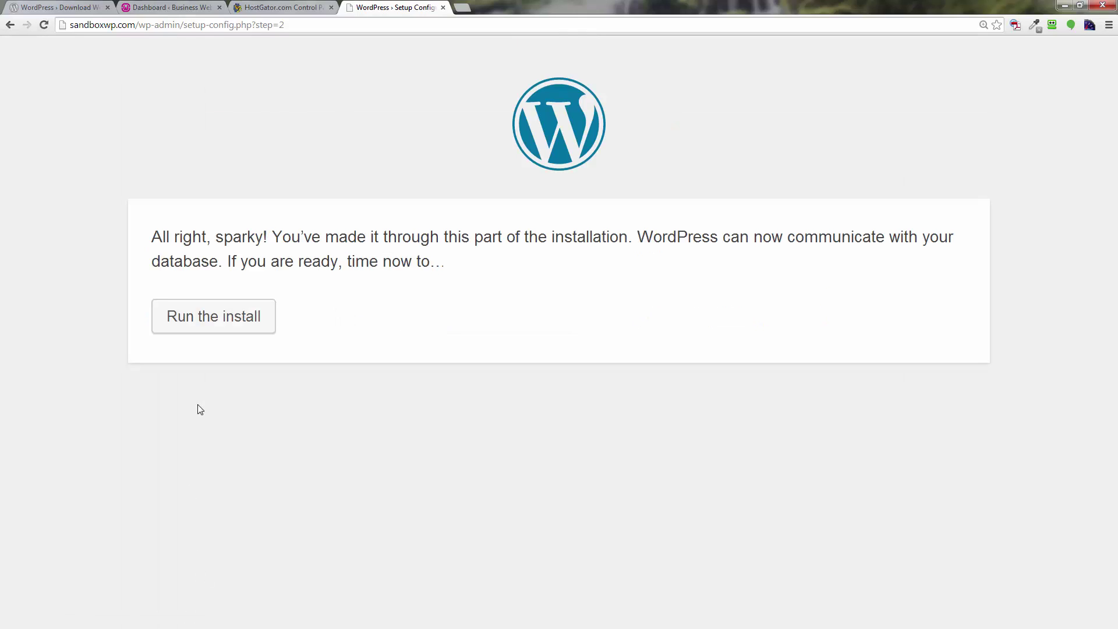
Run the install, title the site 'Business Website CEO' and fill the admin username from suggestions.
click(233, 332)
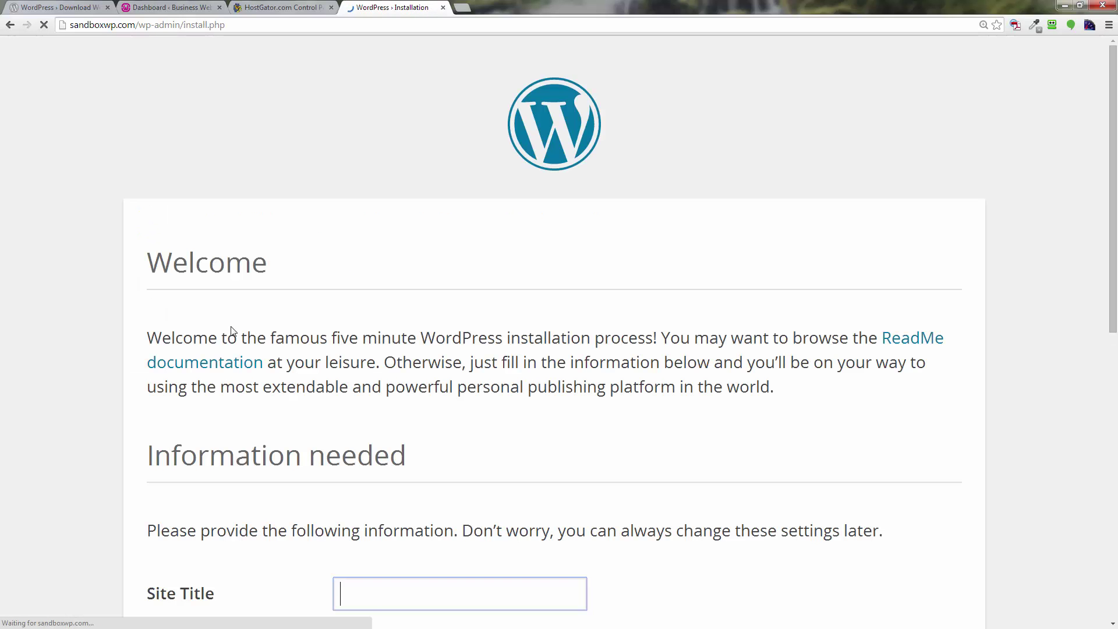
scroll(293, 365, down, 3)
click(444, 417)
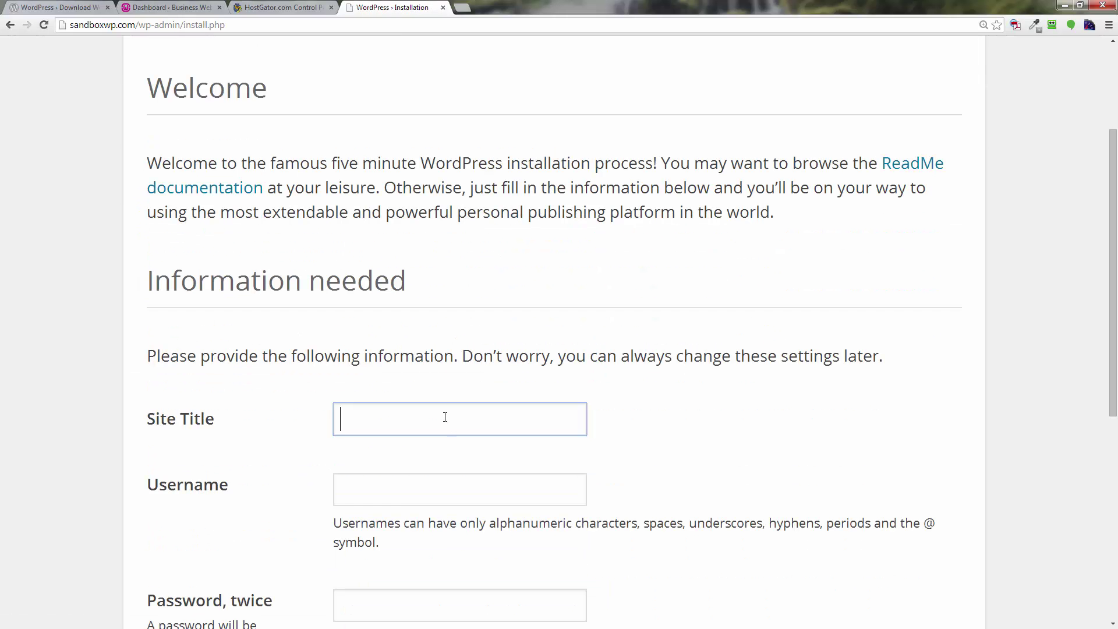
click(410, 439)
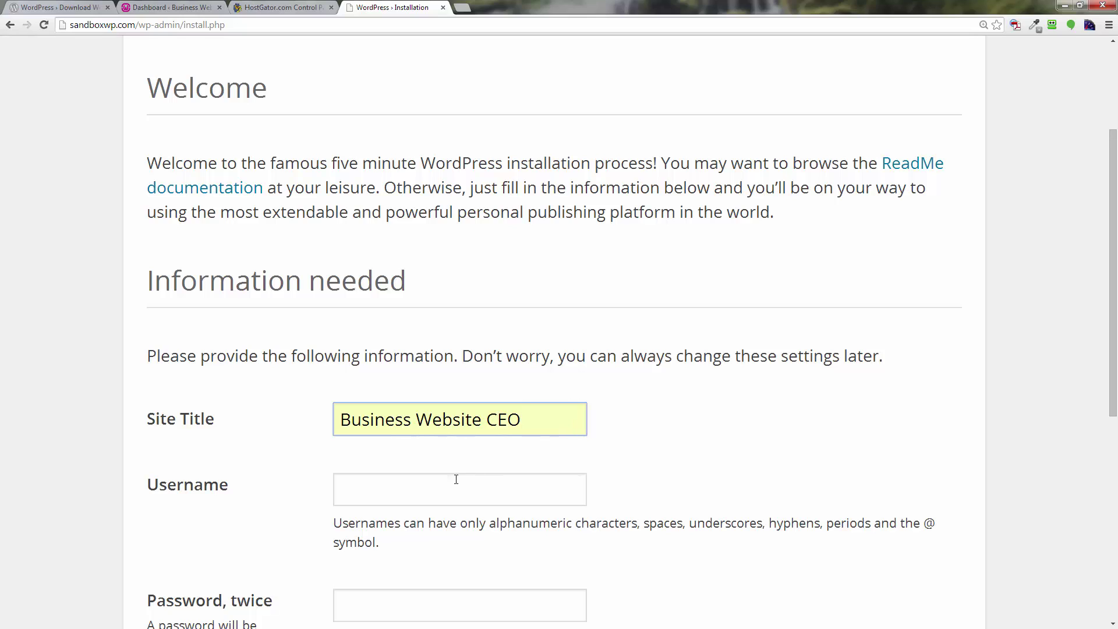
click(404, 484)
click(405, 484)
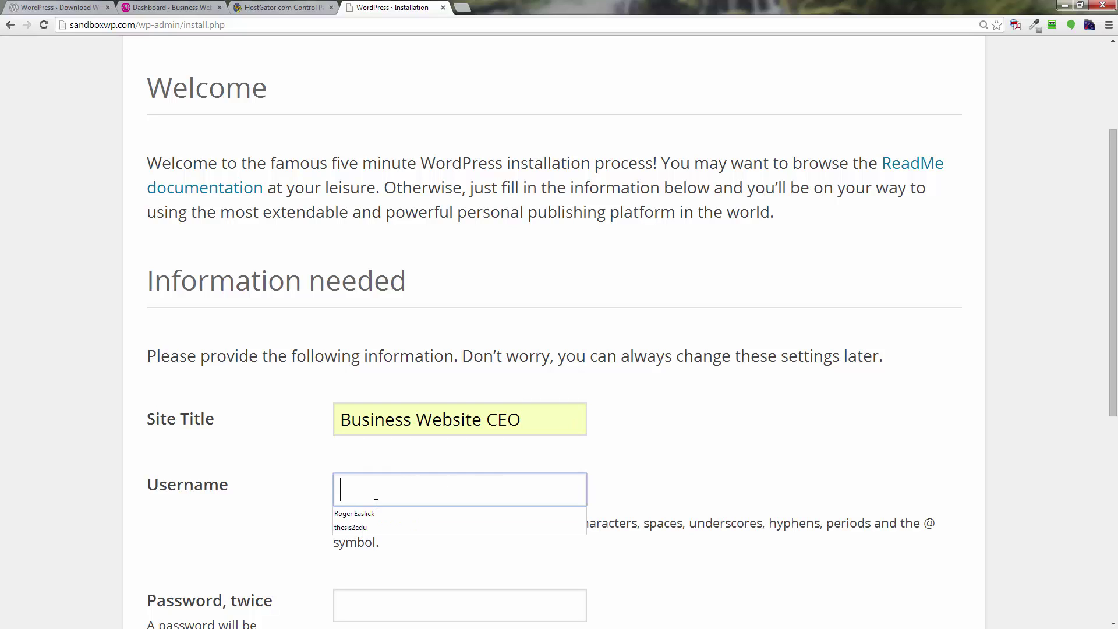
click(355, 514)
Enter the admin password and a matching confirmation password.
scroll(545, 477, down, 3)
click(399, 436)
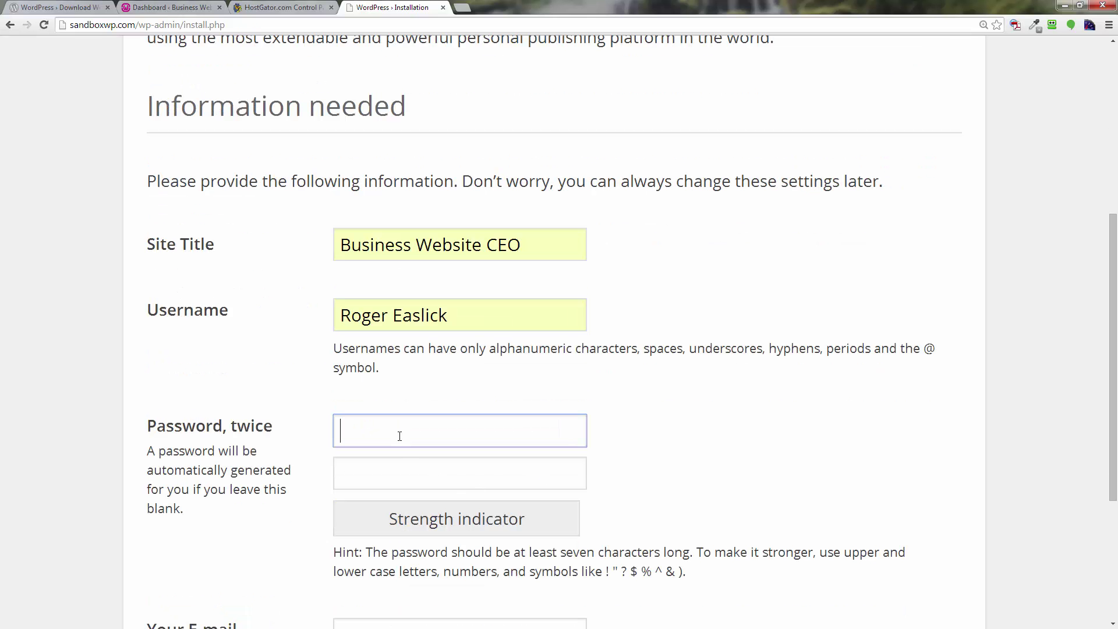
text(password)
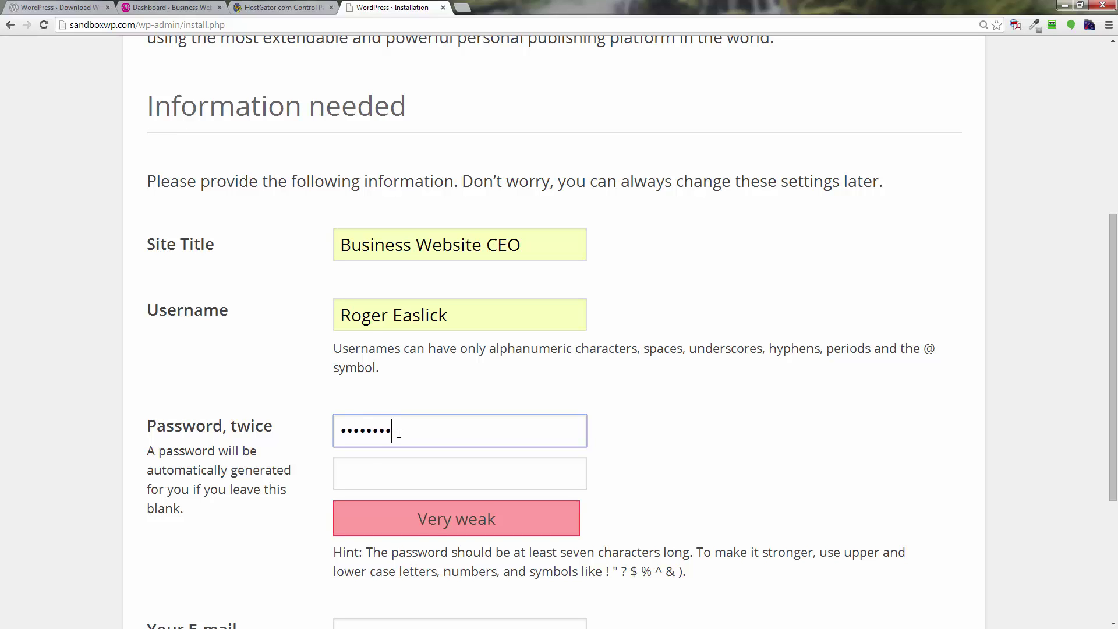
key(BackSpace)
key(BackSpace)
key(BackSpace)
key(BackSpace)
key(BackSpace)
key(BackSpace)
key(BackSpace)
key(BackSpace)
text(Password123)
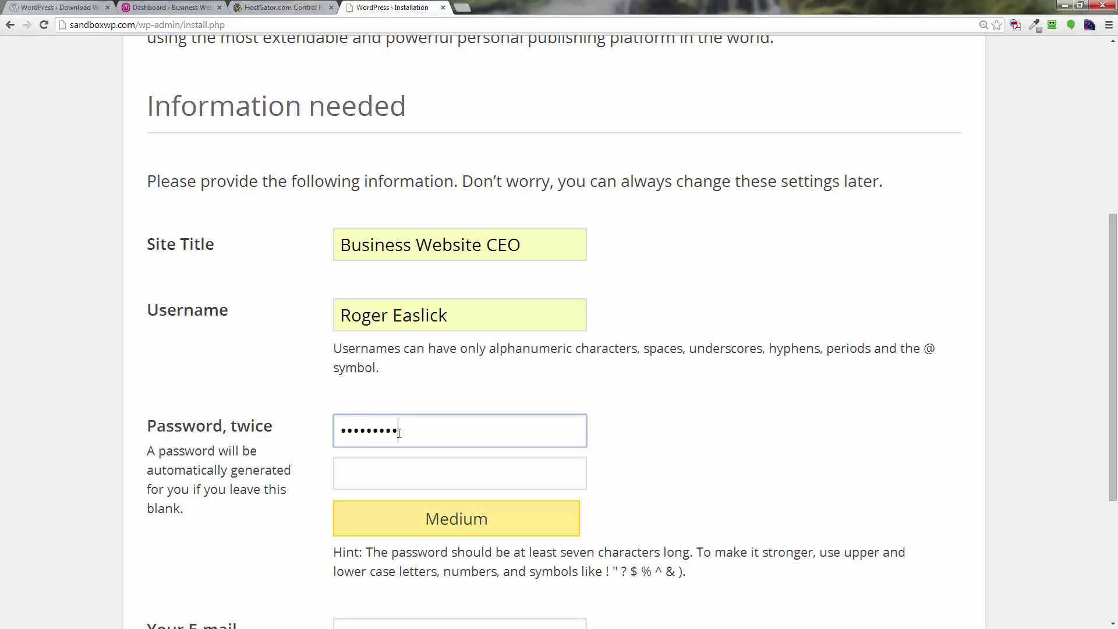
text(!)
key(Tab)
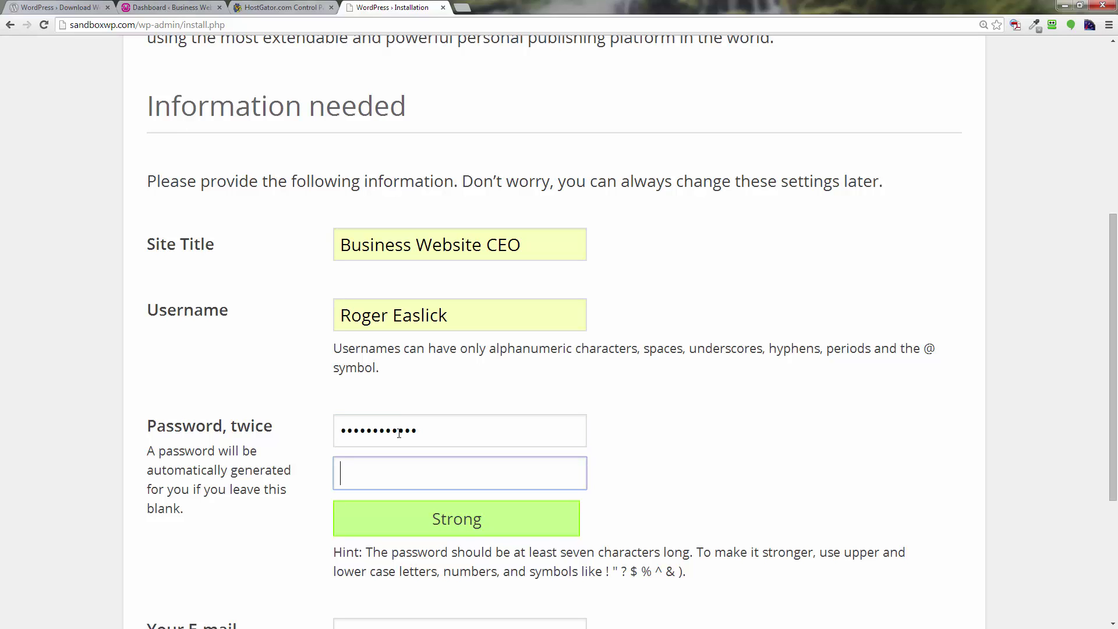
text(Pass)
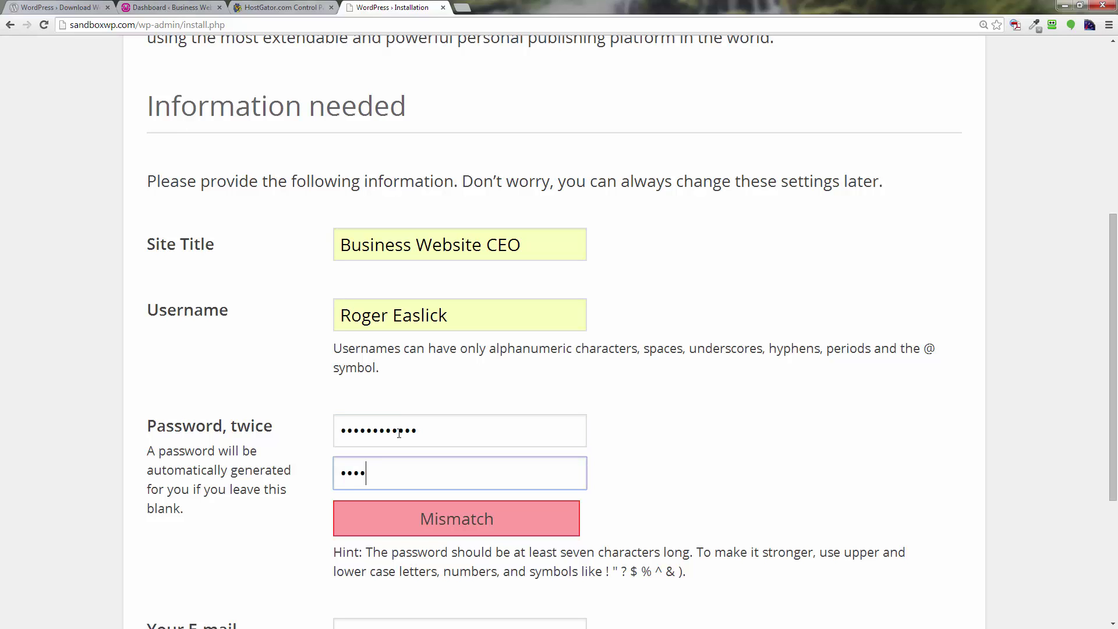
text(word12345)
click(167, 434)
text(Password)
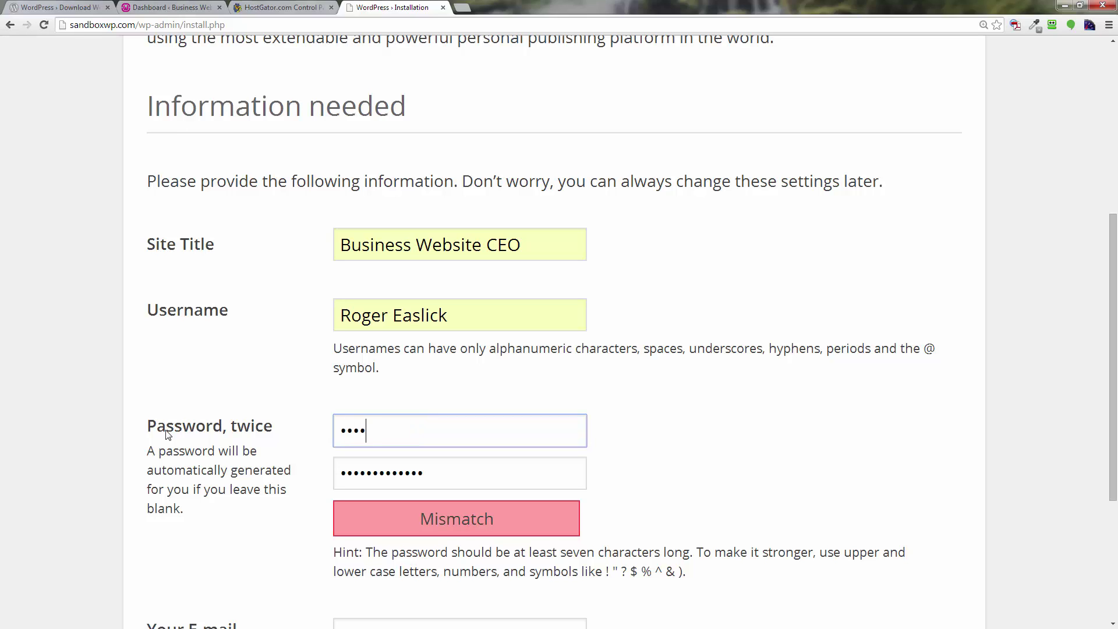
key(Tab)
key(BackSpace)
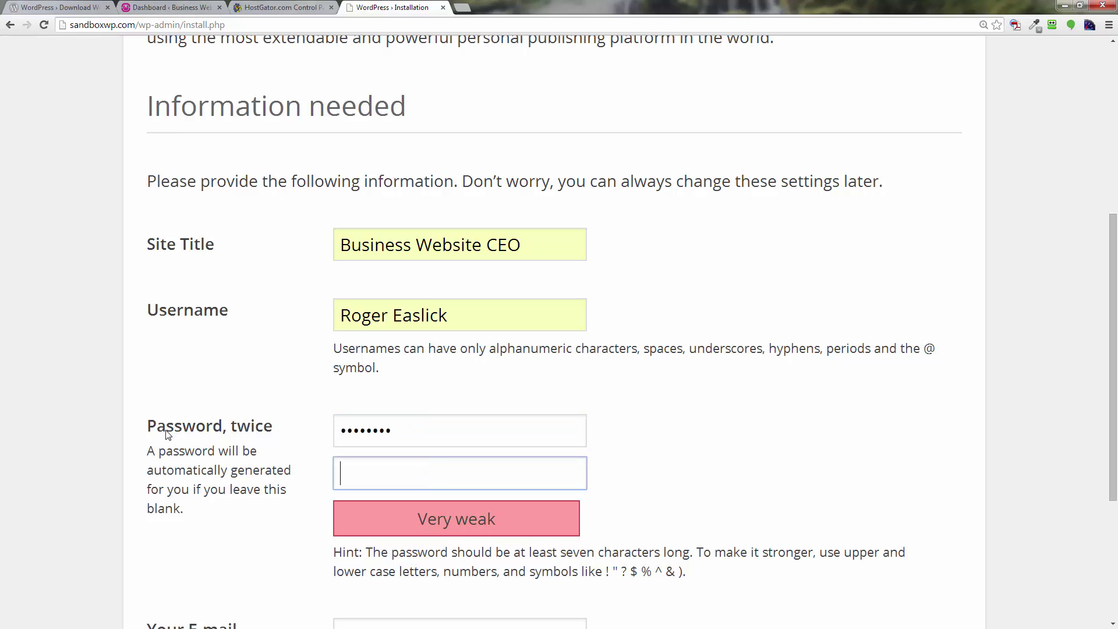
text(Password)
Fill in the admin e-mail address from the saved suggestions.
click(542, 457)
scroll(597, 460, down, 4)
click(393, 414)
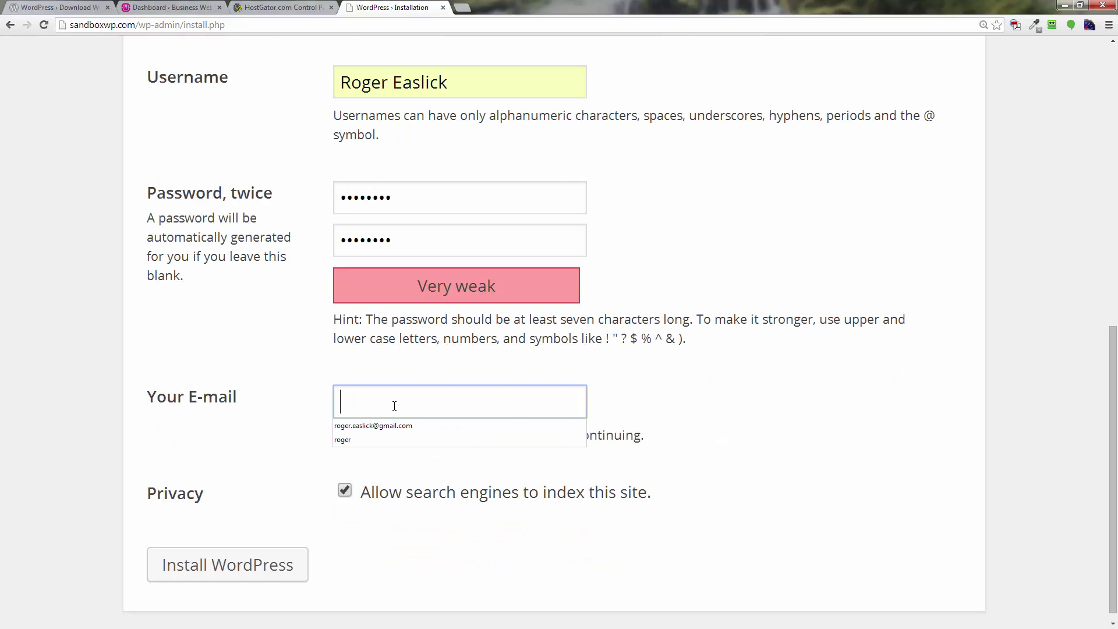
click(416, 424)
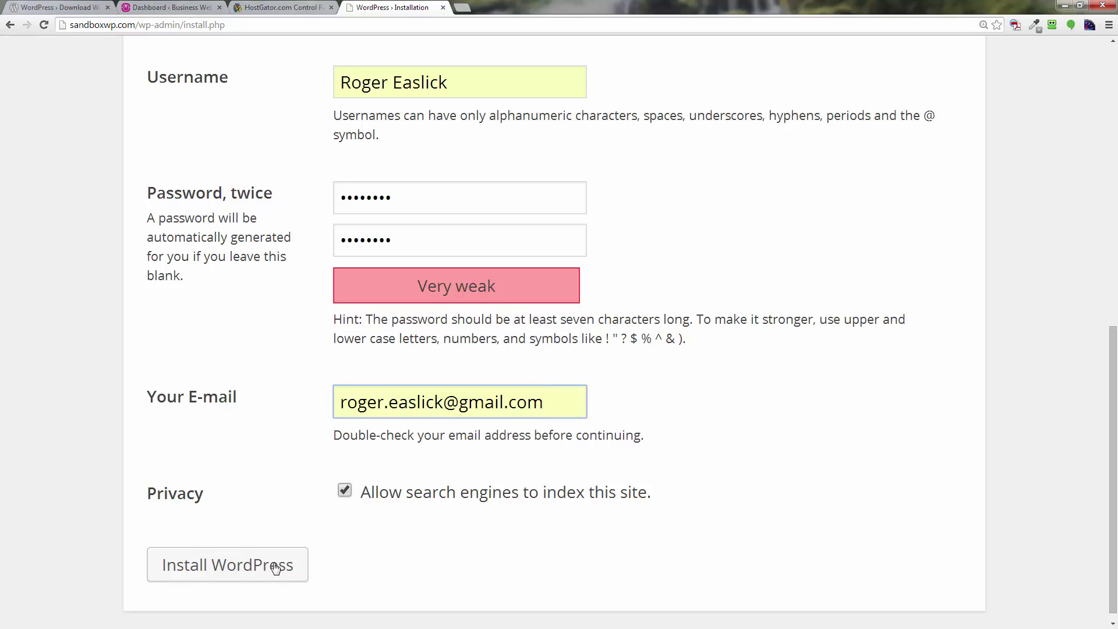
Install WordPress, decline RoboForm saving, and view the Business Website CEO front page zoomed out.
click(245, 572)
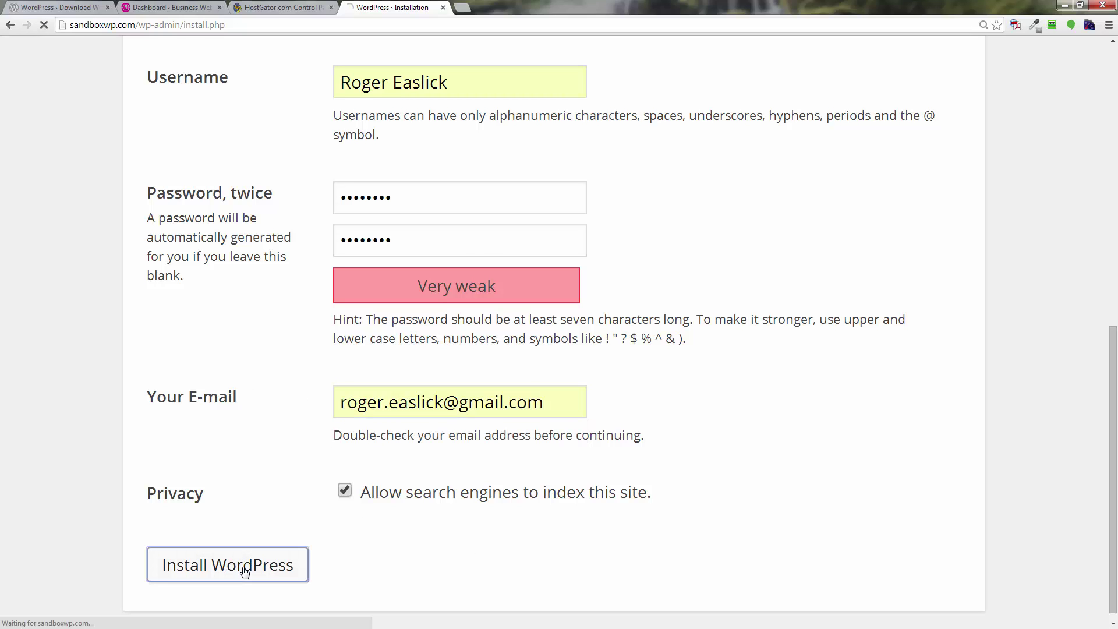
click(645, 434)
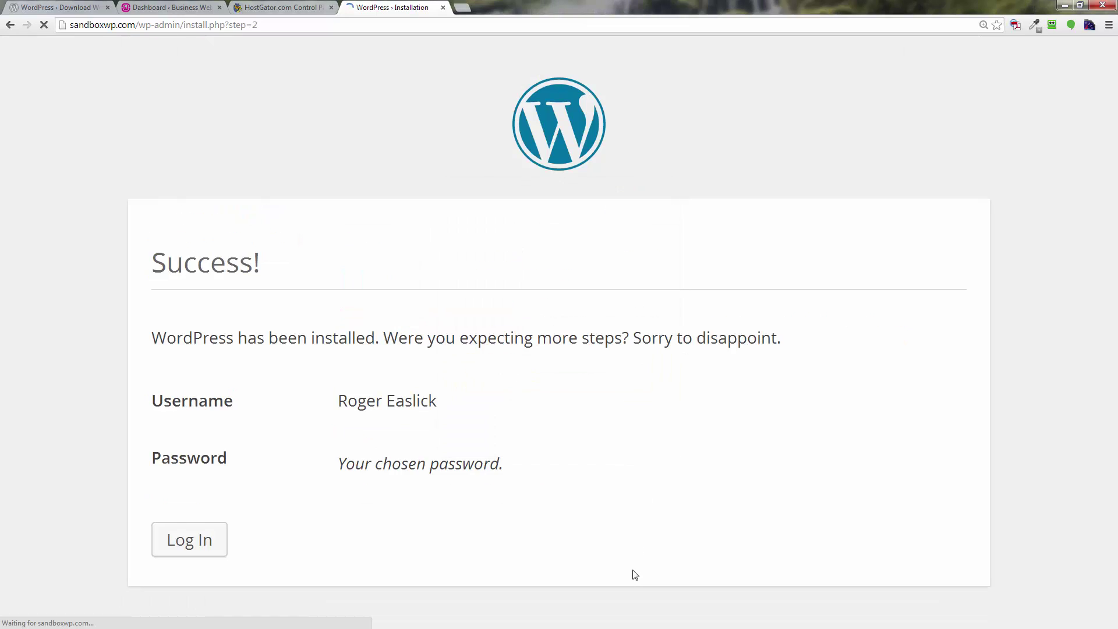
click(224, 551)
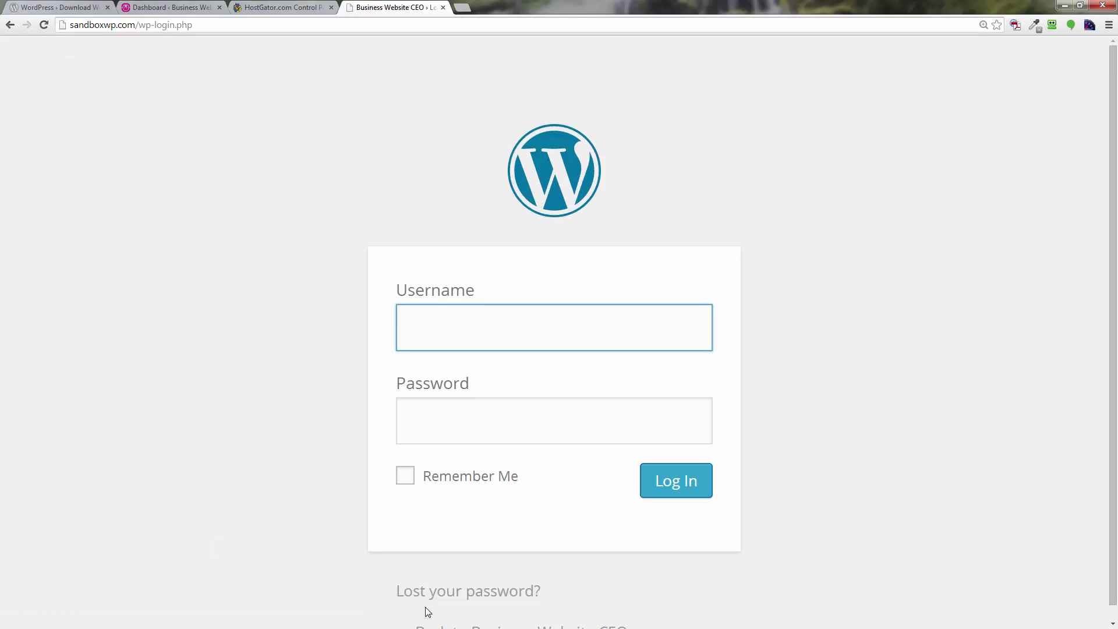
scroll(492, 600, down, 1)
click(515, 622)
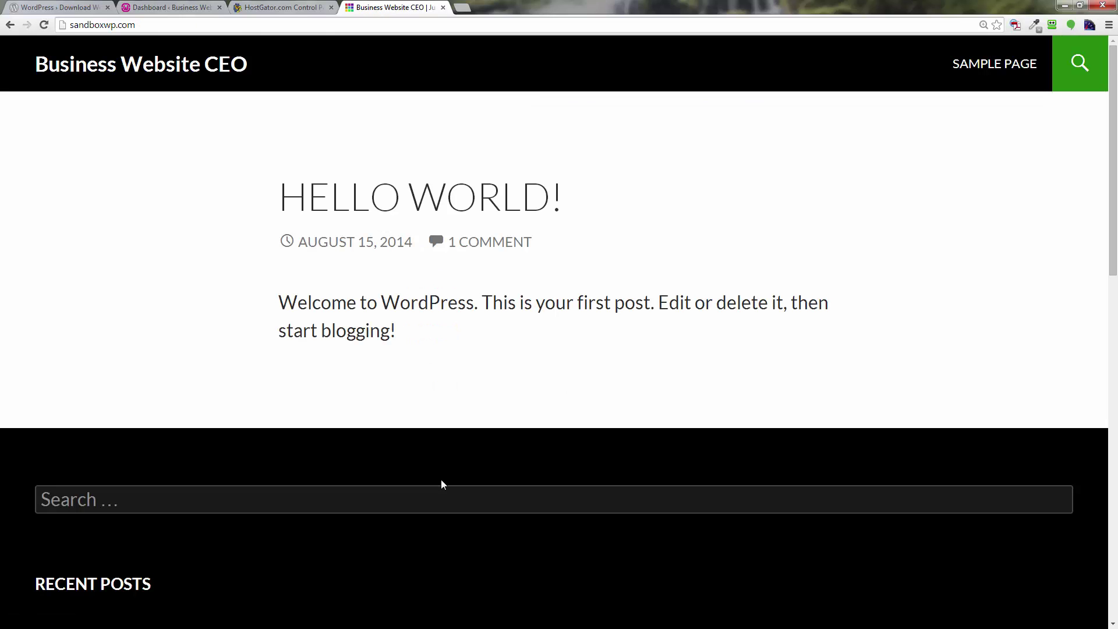
key(ctrl+minus)
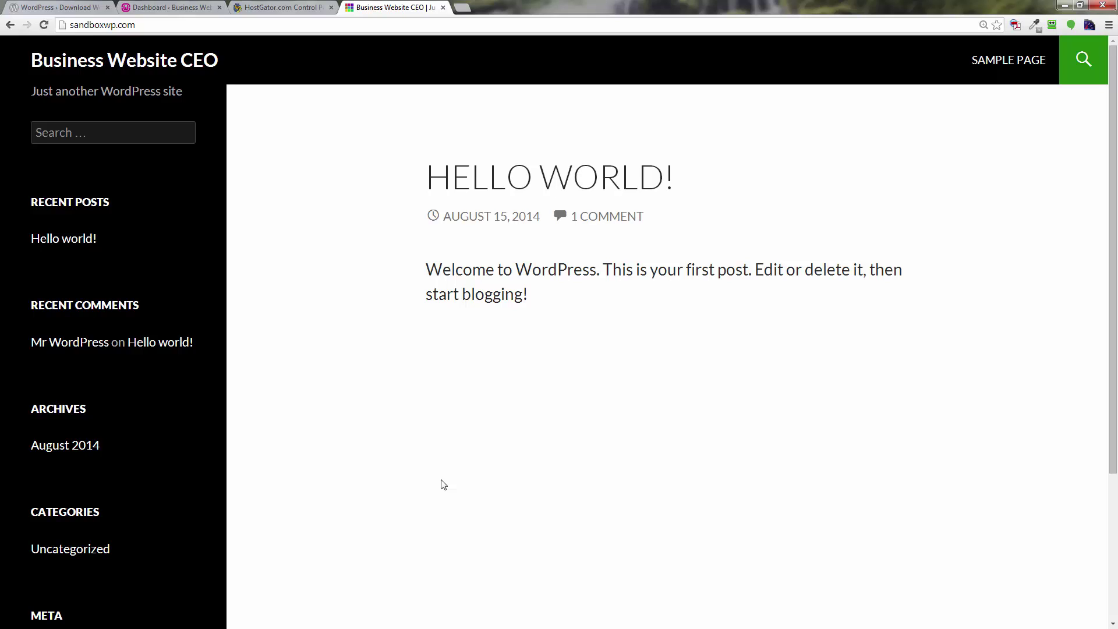